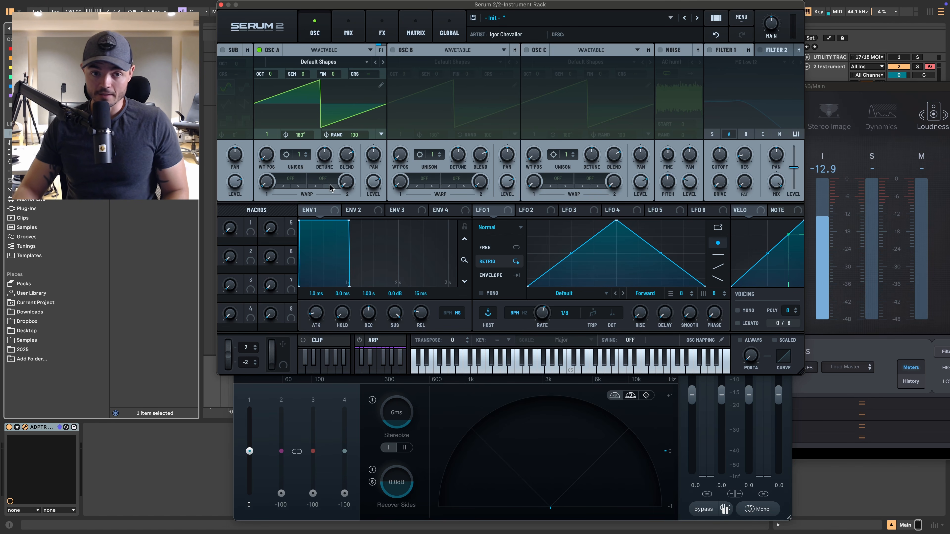
Step: Try 4 unison voices on oscillator A and return it to a single voice
left_click_drag(301, 154, 324, 172)
left_click(306, 153)
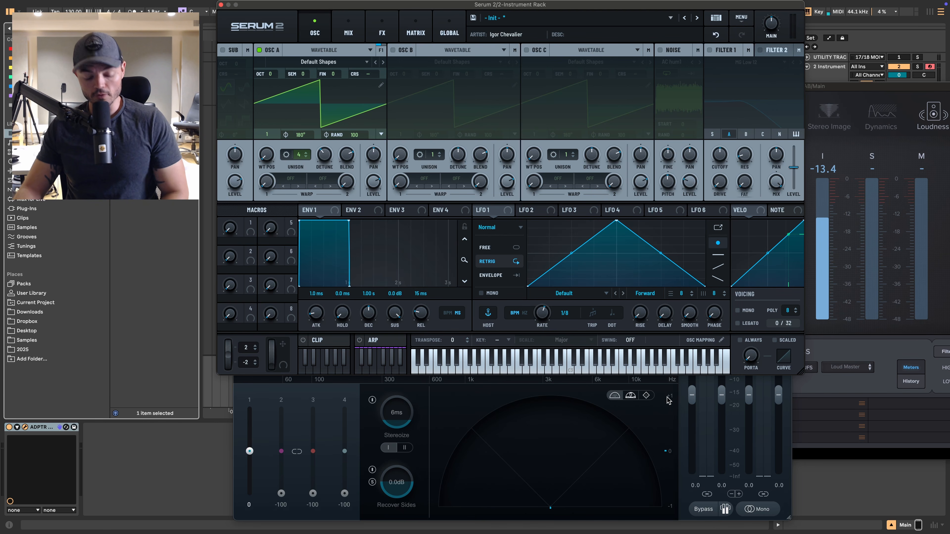
left_click_drag(298, 155, 299, 176)
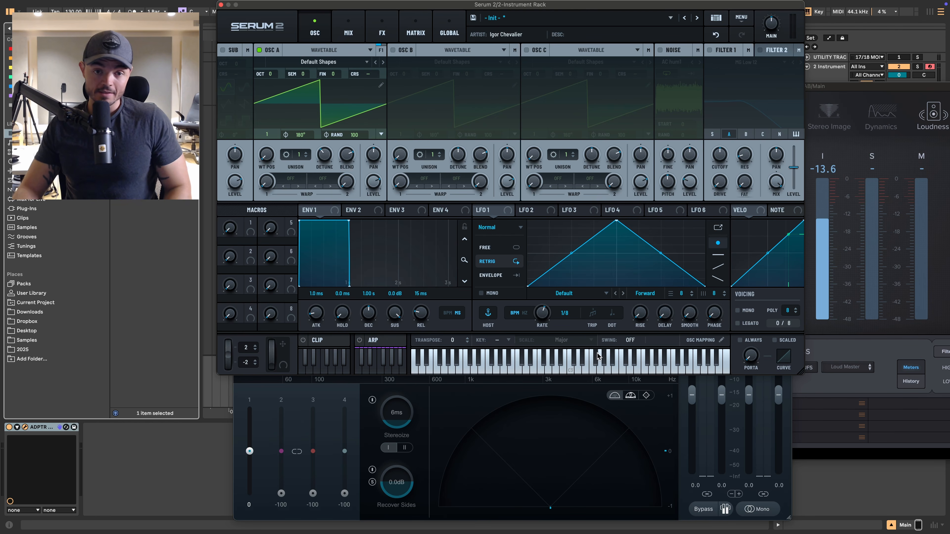
Step: Enable oscillator B and set the random phase of oscillators A and B to 0
left_click(394, 50)
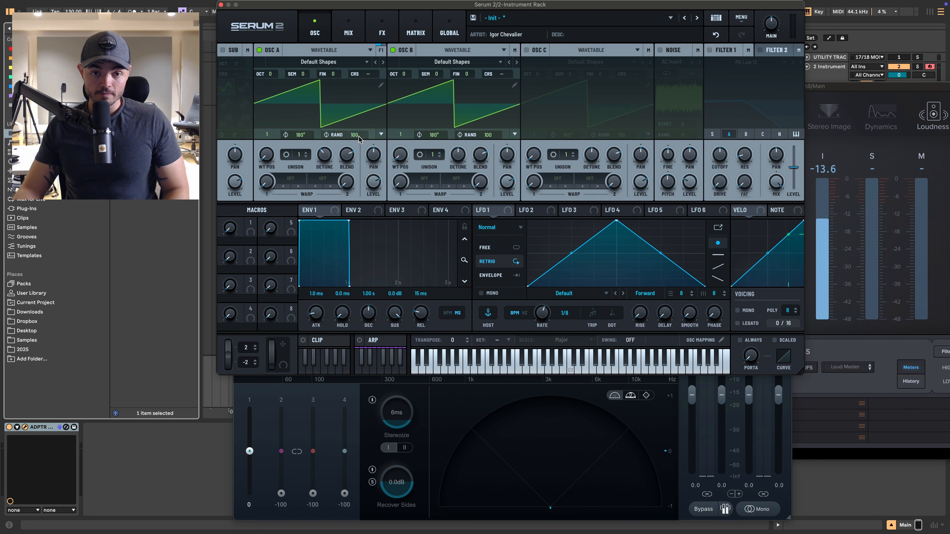
left_click_drag(358, 139, 359, 176)
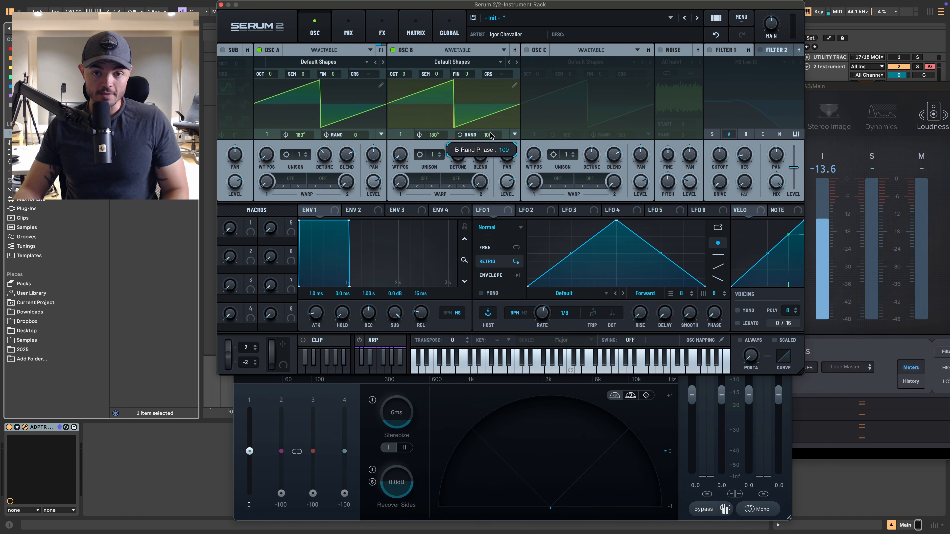
left_click_drag(490, 135, 490, 165)
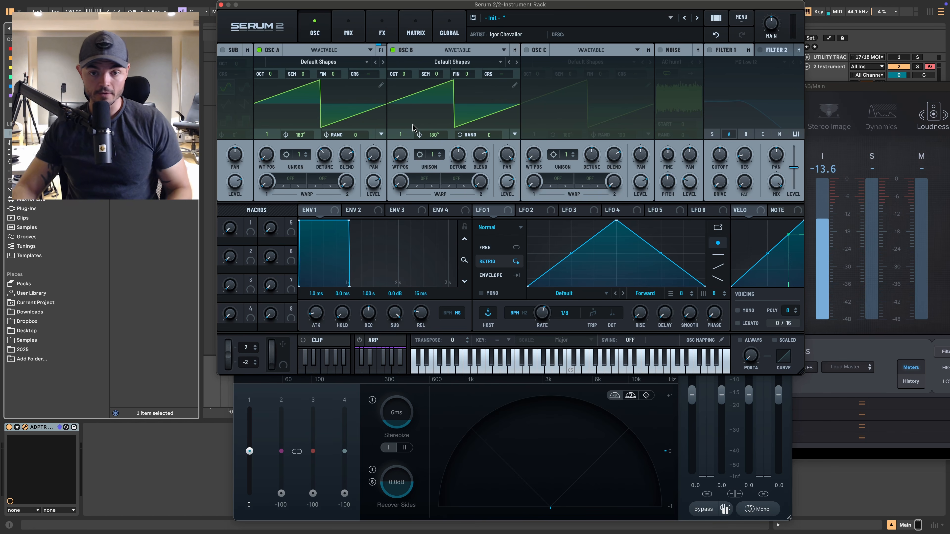
Step: Set the starting phase of both oscillator B and oscillator A to 0°
right_click(434, 134)
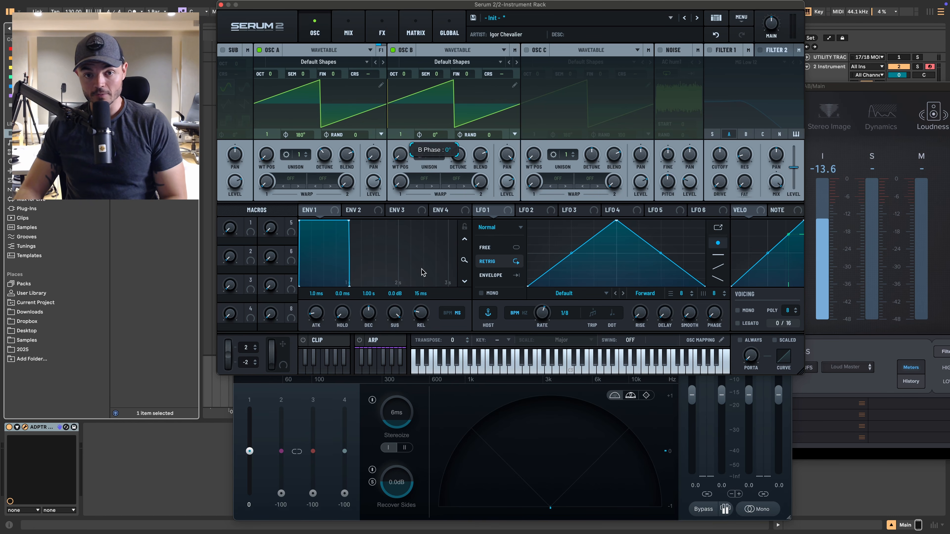
left_click(430, 150)
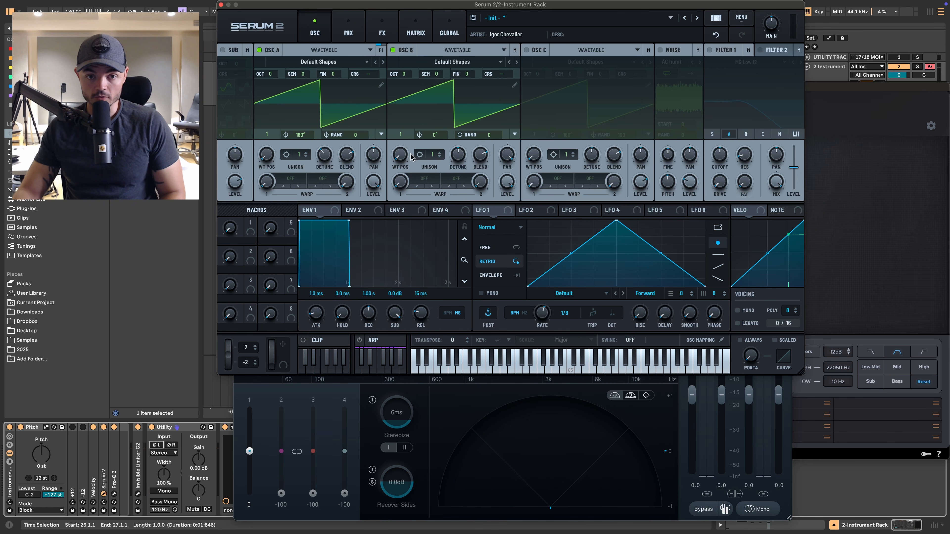
left_click_drag(502, 182, 486, 270)
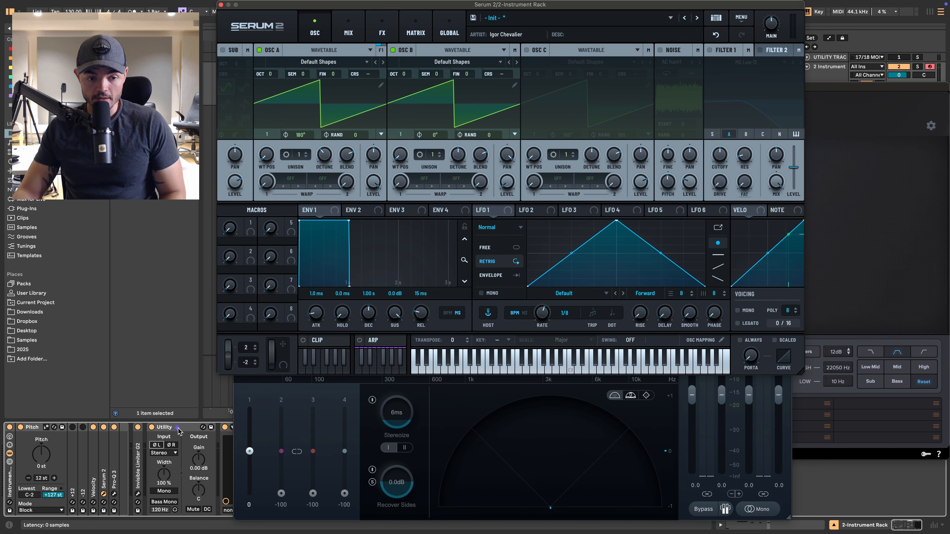
left_click(156, 444)
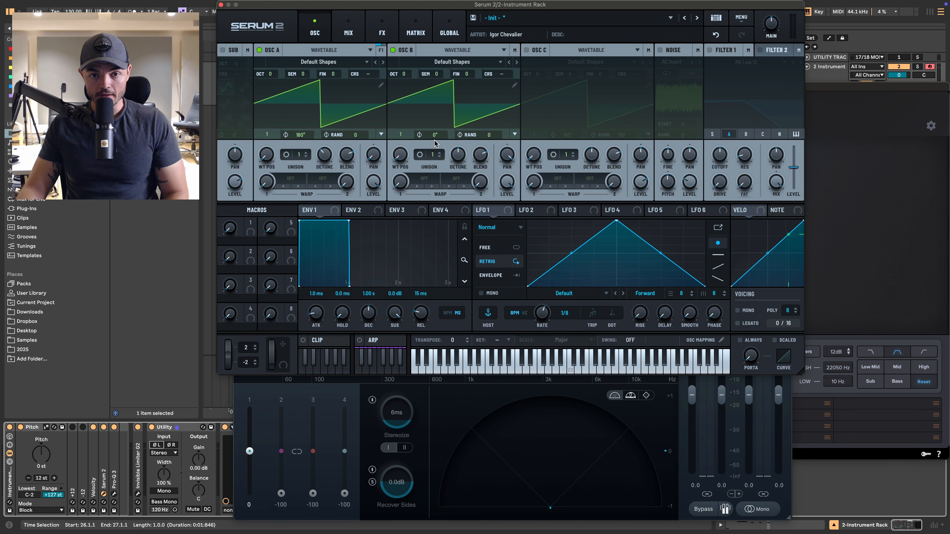
double_click(301, 134)
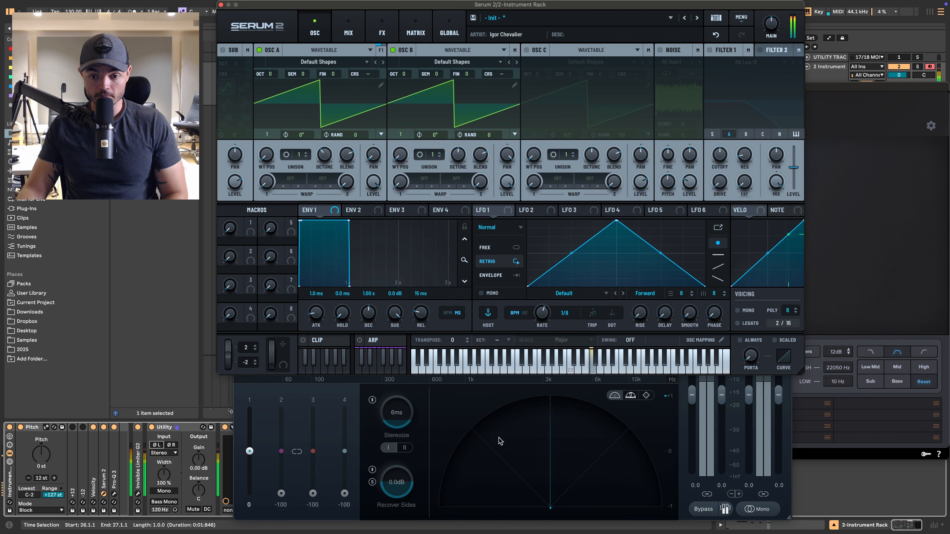
Step: Set oscillator A's random phase to 61 and compare the sound in mono and stereo with the Ozone Imager's mono summing
mouse_move(771, 45)
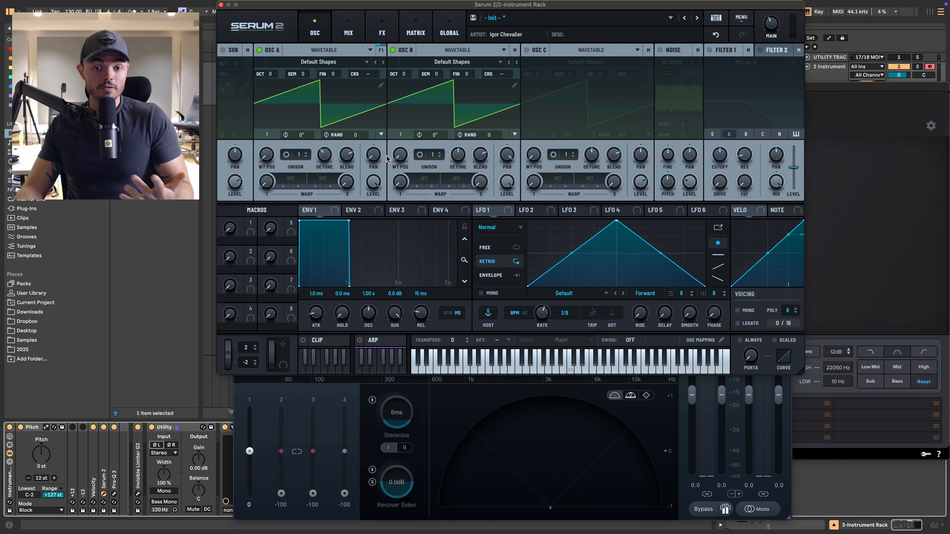
left_click_drag(362, 141, 370, 72)
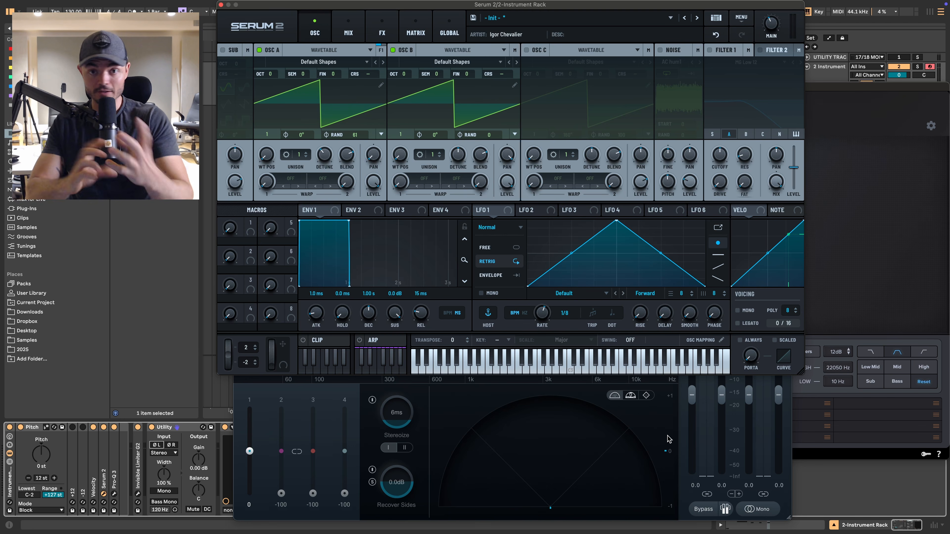
left_click(757, 509)
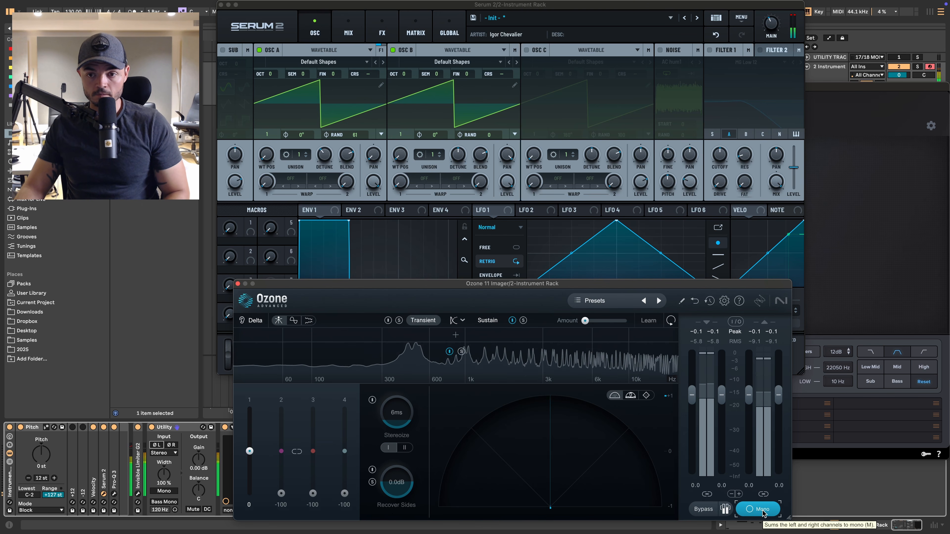
left_click(765, 511)
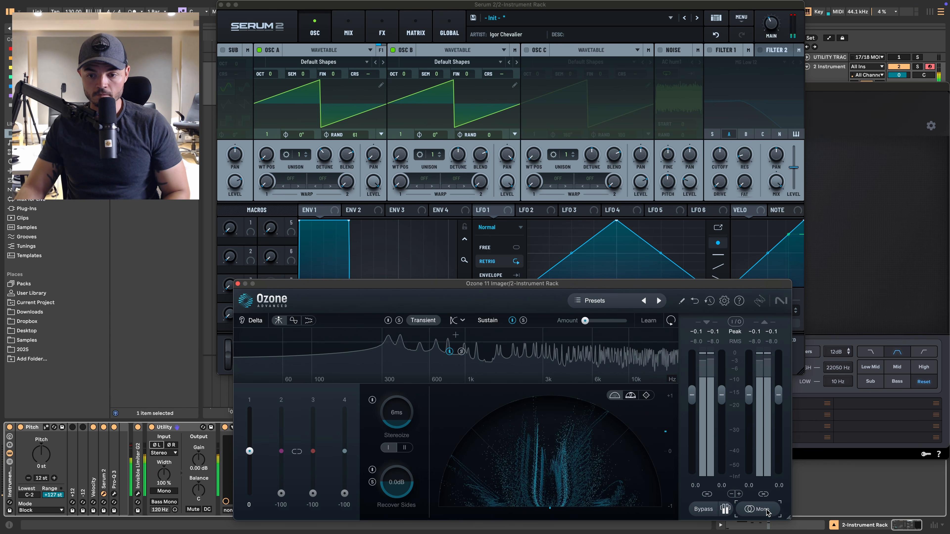
left_click(766, 511)
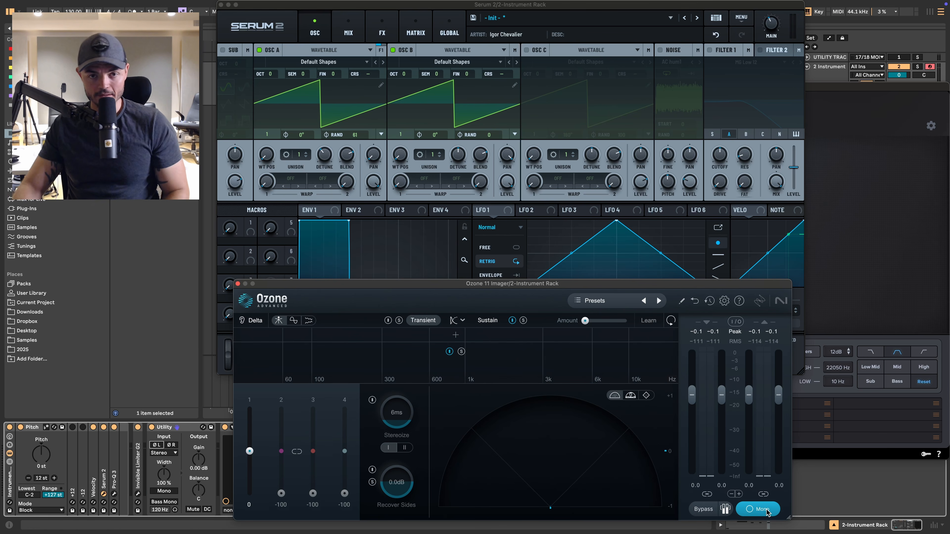
Step: Set the octave of oscillators A and B to -3 and turn off the Ozone Imager's mono summing
left_click_drag(270, 74, 277, 80)
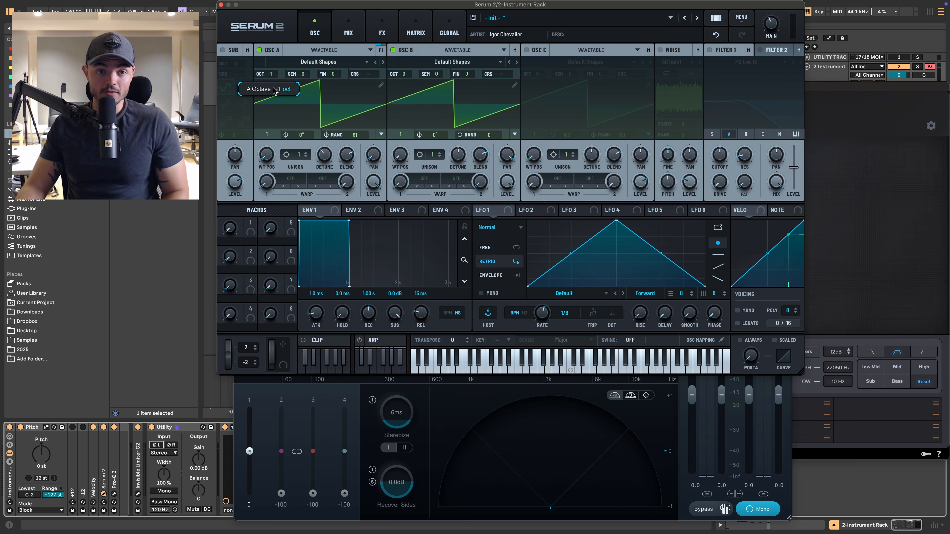
left_click_drag(403, 74, 402, 106)
left_click_drag(271, 73, 274, 86)
left_click_drag(405, 74, 405, 81)
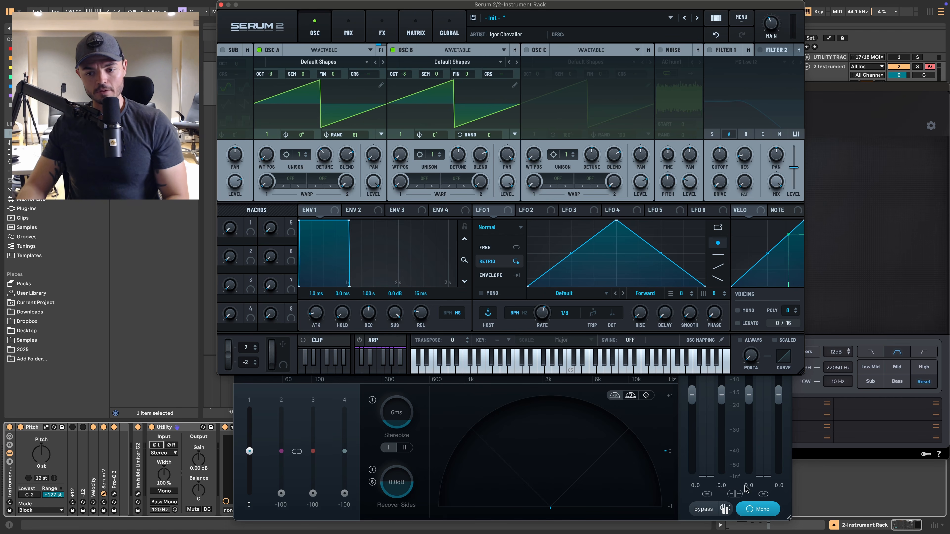
left_click(768, 511)
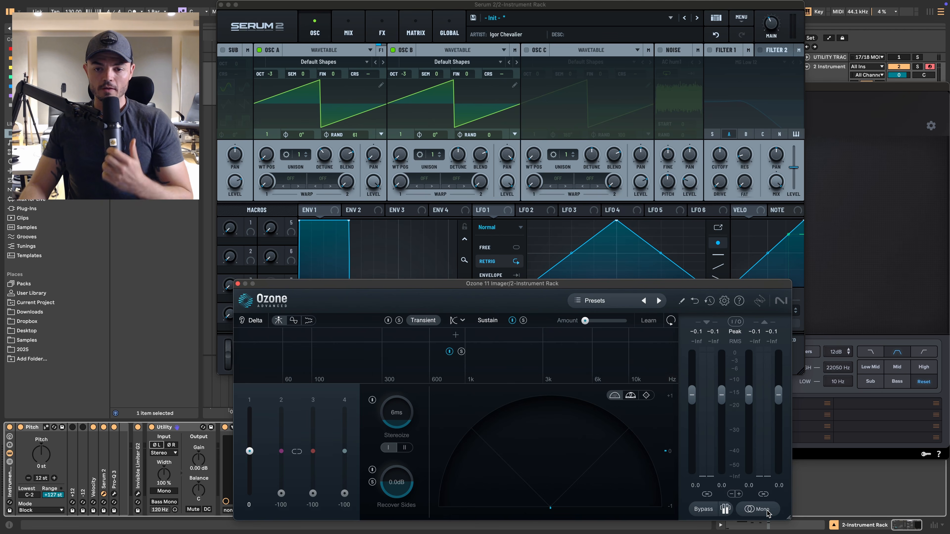
left_click(648, 5)
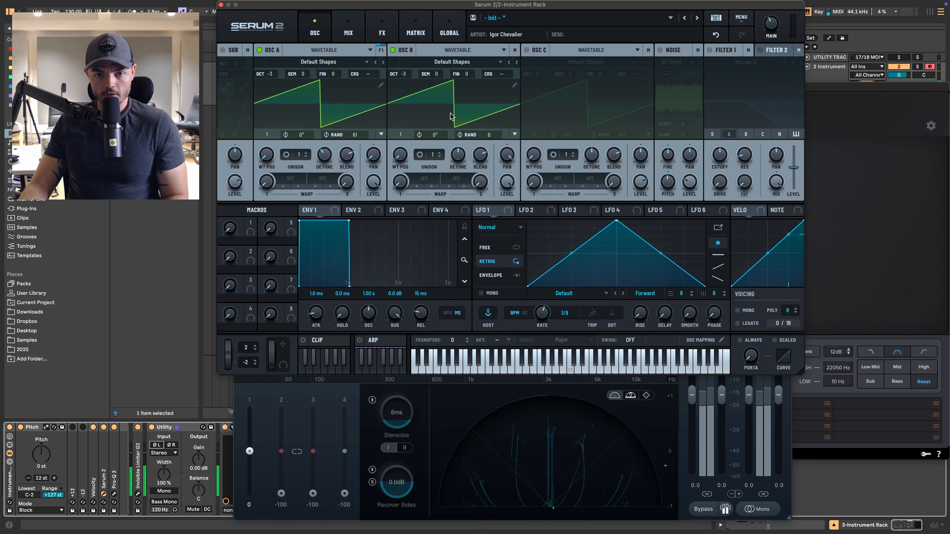
Step: Set oscillator A's random phase to 0 and oscillator B's wavetable position to 4
left_click_drag(339, 135, 338, 146)
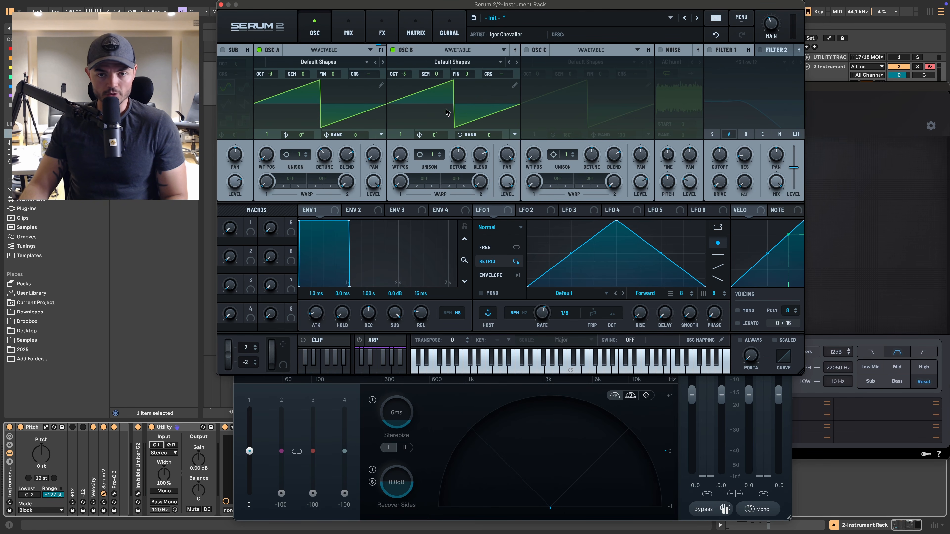
left_click_drag(399, 157, 400, 119)
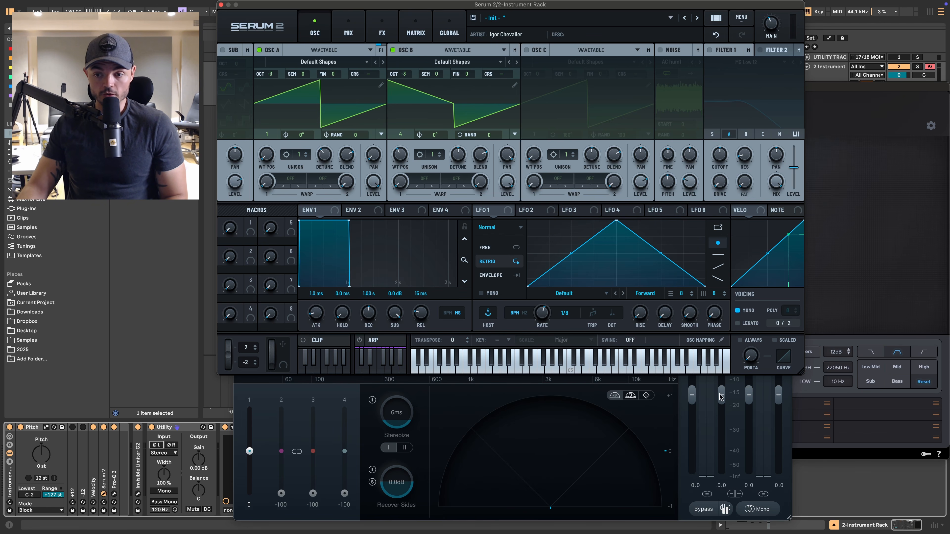
Step: Compare the two-oscillator sound in mono and stereo by switching the Ozone Imager's mono summing on and off
left_click(765, 507)
left_click(684, 236)
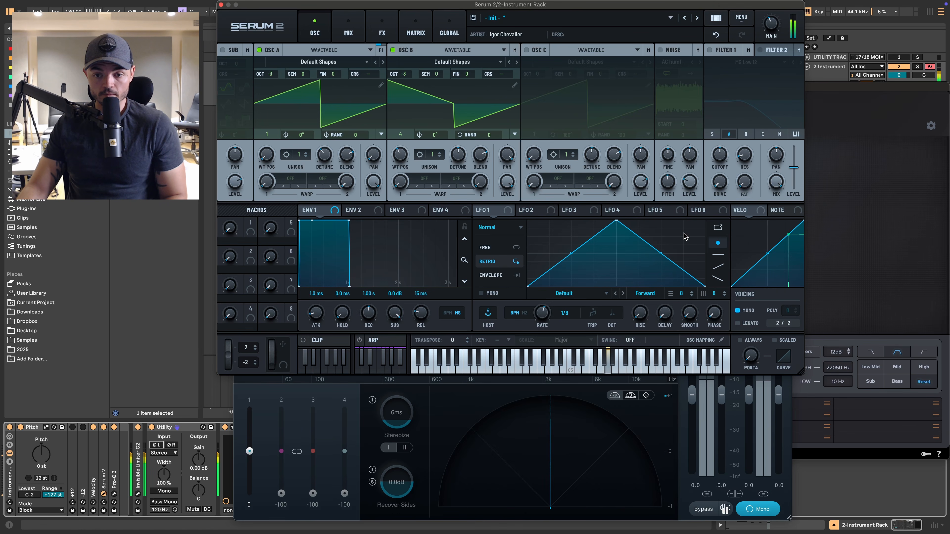
left_click(745, 509)
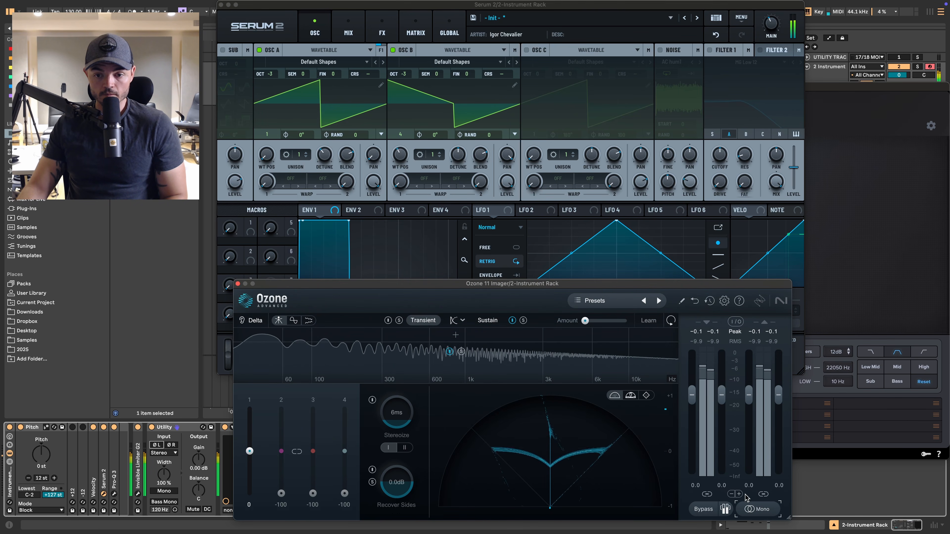
left_click(762, 509)
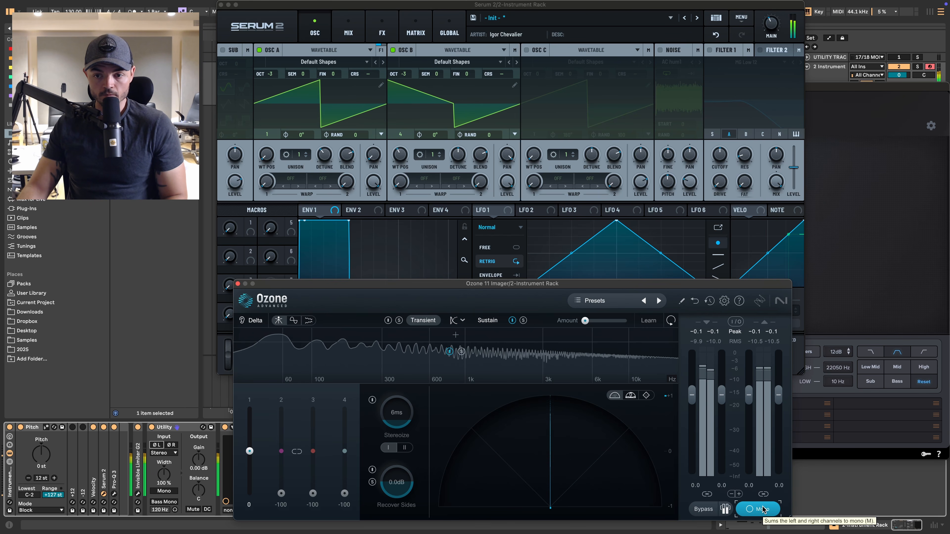
left_click(762, 509)
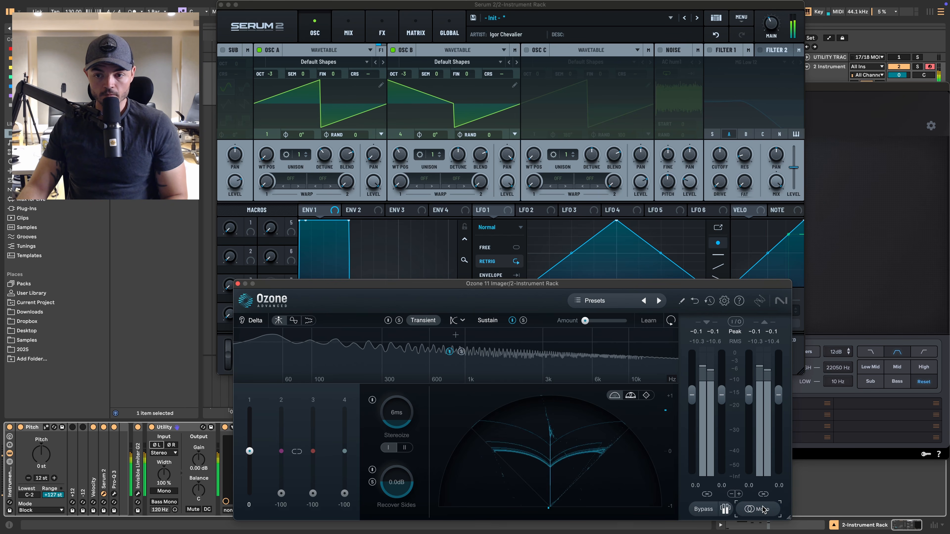
left_click(763, 509)
left_click(763, 509)
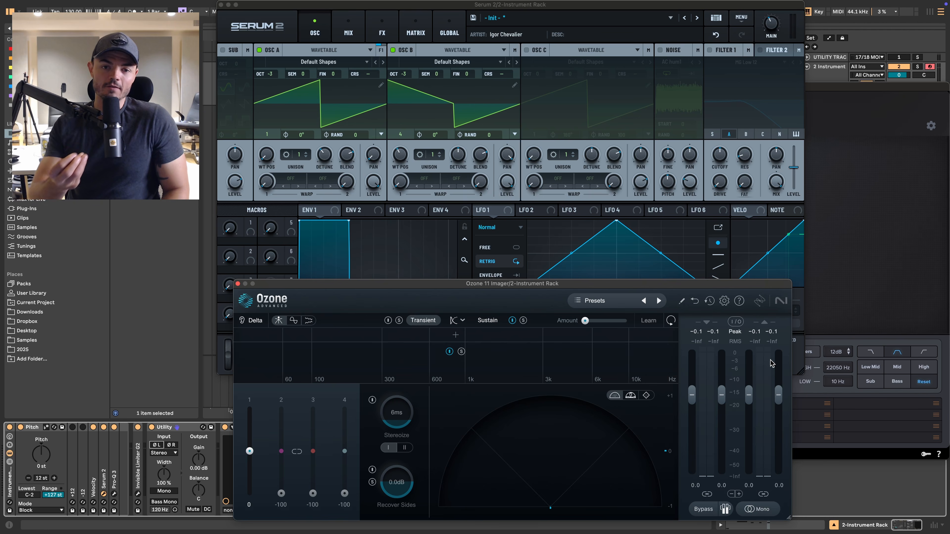
Step: Set oscillator B's first warp mode to Bend +/- and lower its amount into negative values
left_click(680, 232)
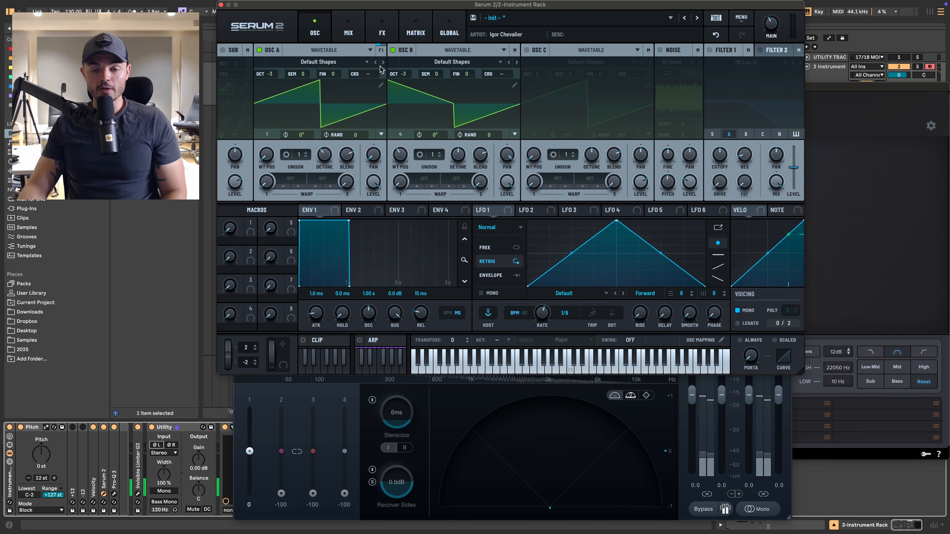
left_click(432, 186)
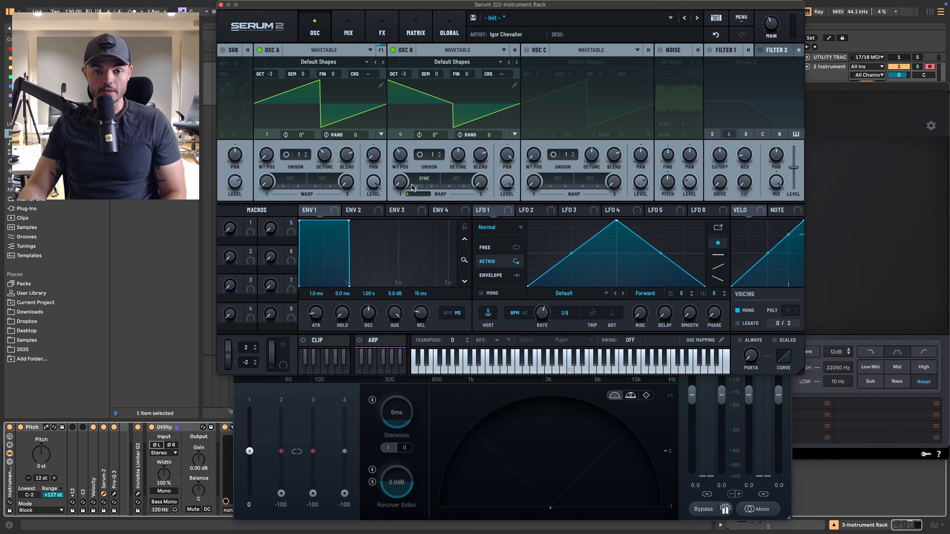
left_click(430, 186)
left_click_drag(400, 182, 381, 260)
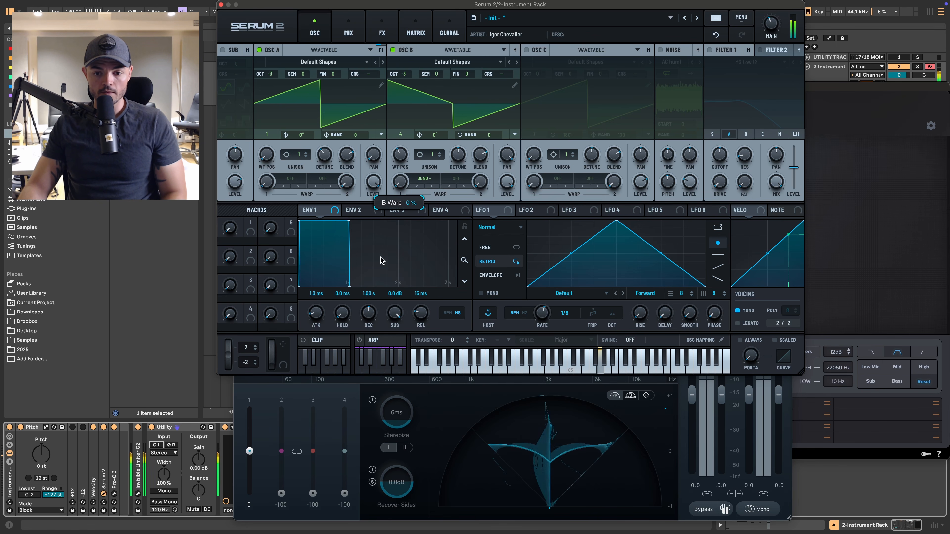
left_click(432, 186)
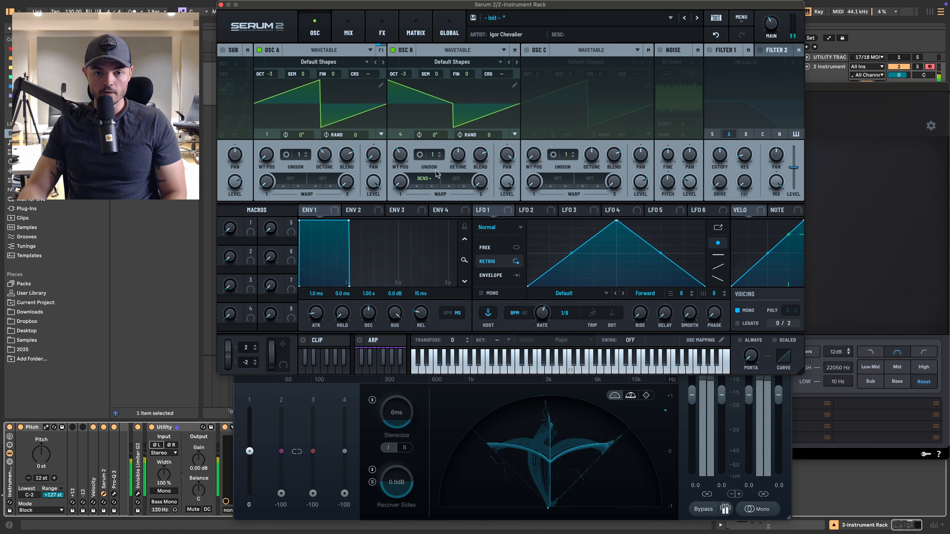
left_click(432, 186)
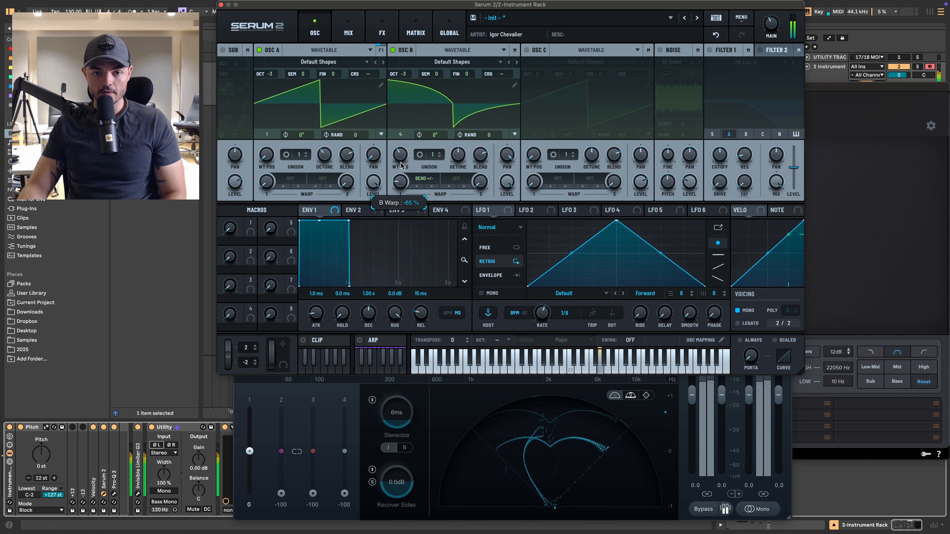
left_click_drag(400, 182, 389, 250)
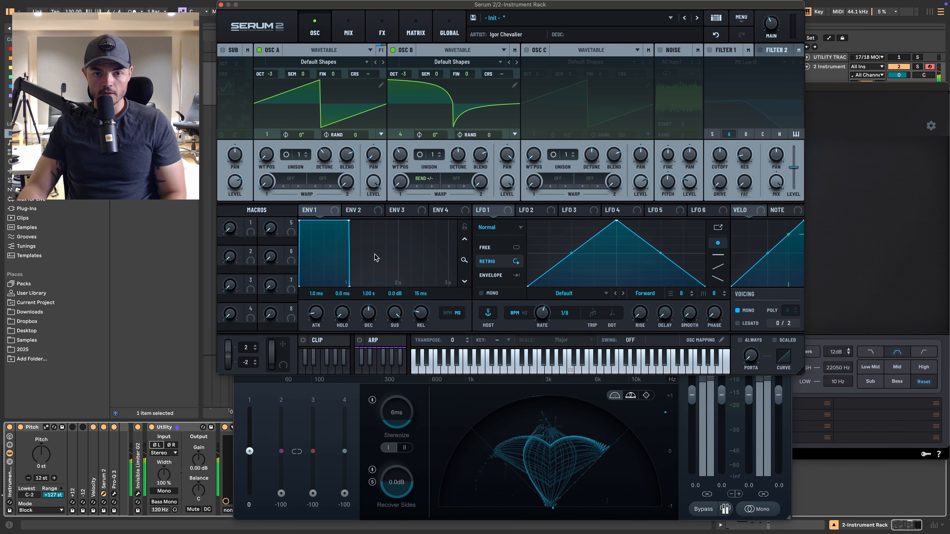
Step: Assign LFO 1 to oscillator B's first warp amount, running in Free mode at a rate of one bar
left_click_drag(477, 210, 402, 184)
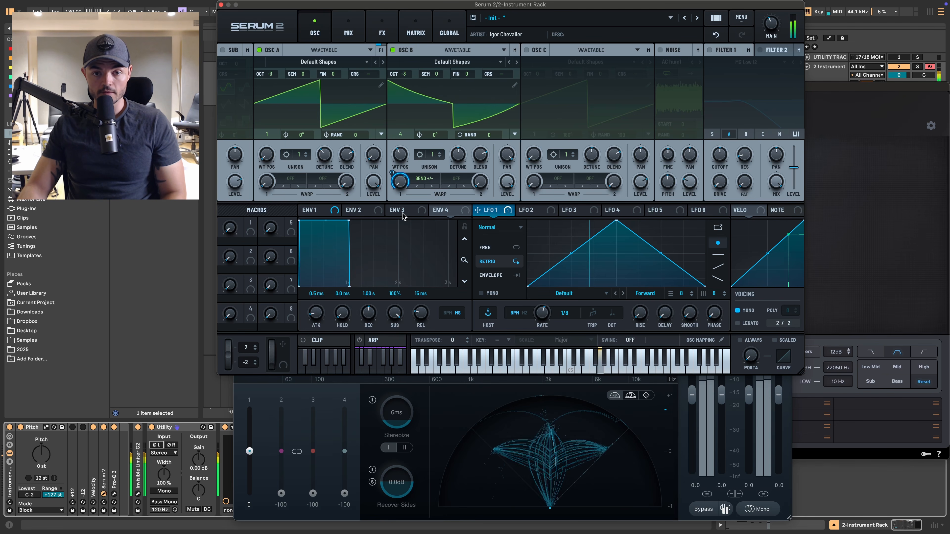
left_click_drag(542, 312, 537, 339)
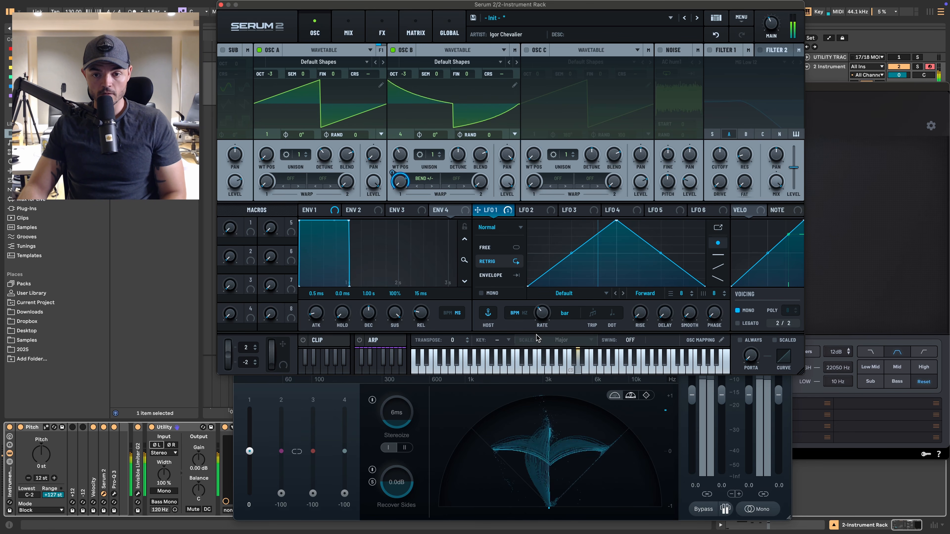
left_click(504, 247)
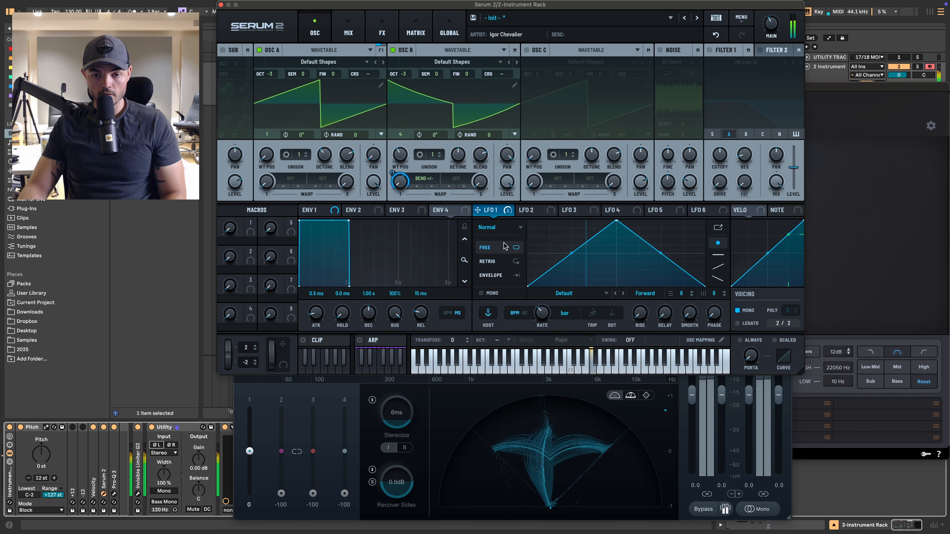
Step: Compare the sound with oscillator B's modulated bend in mono and stereo by switching the Ozone Imager's mono summing on and off
left_click(762, 506)
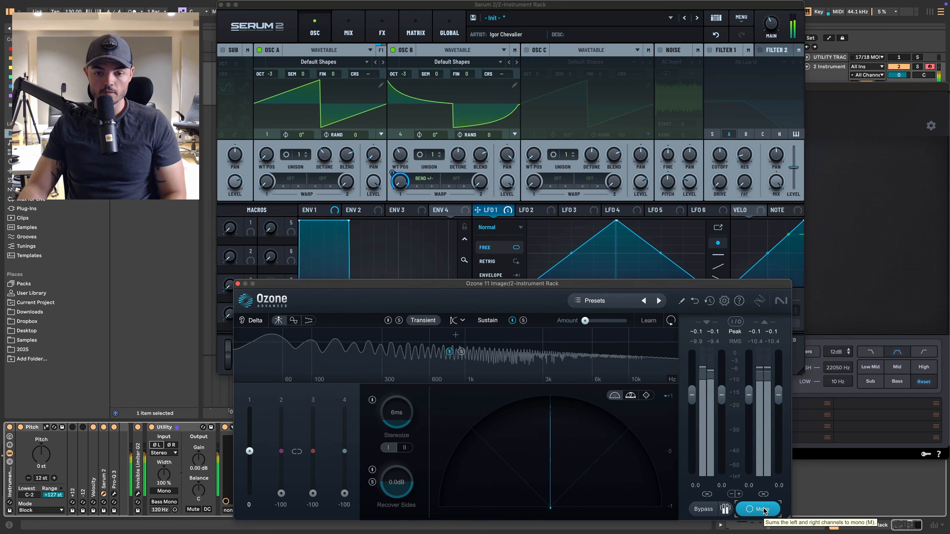
left_click(763, 510)
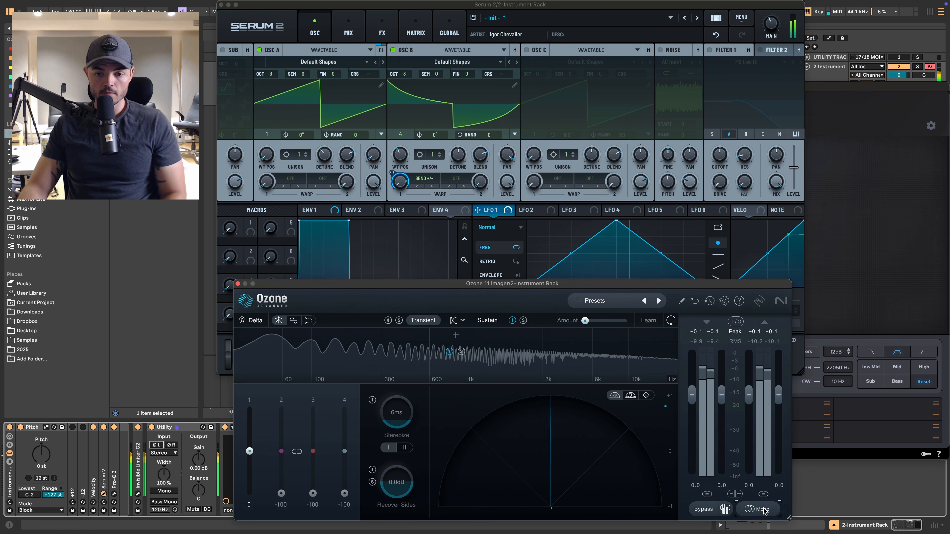
left_click(762, 510)
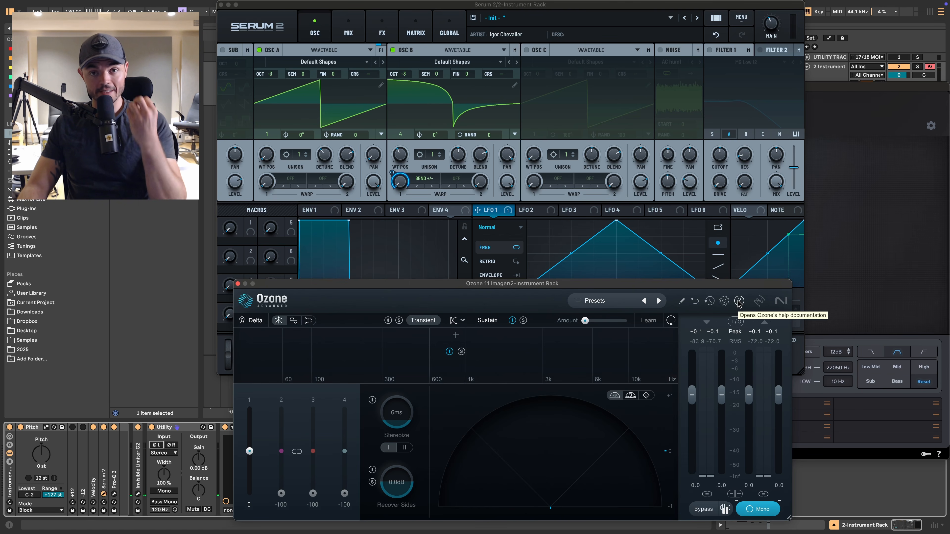
left_click(747, 508)
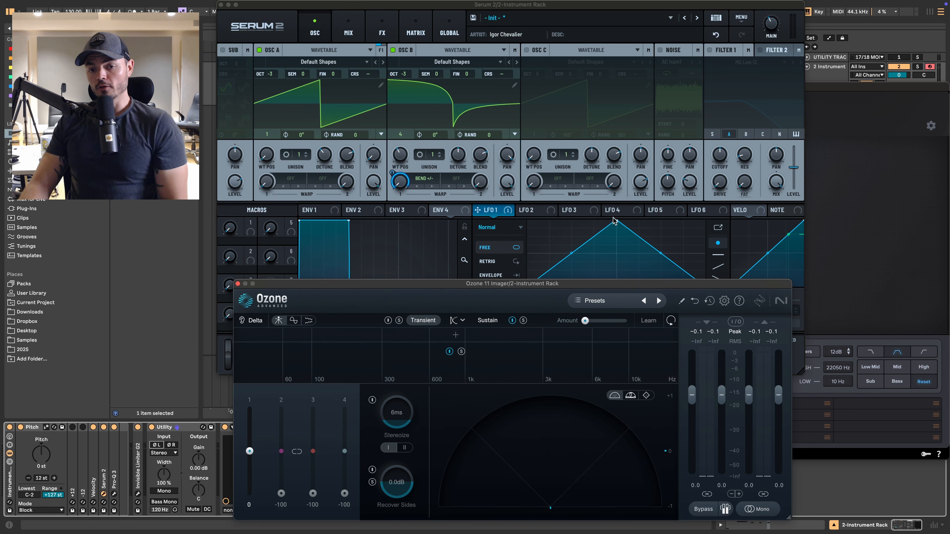
Step: Turn off oscillator B's first warp mode, return its wavetable position to 1, and remove the LFO 1 modulation from its warp amount
left_click(618, 236)
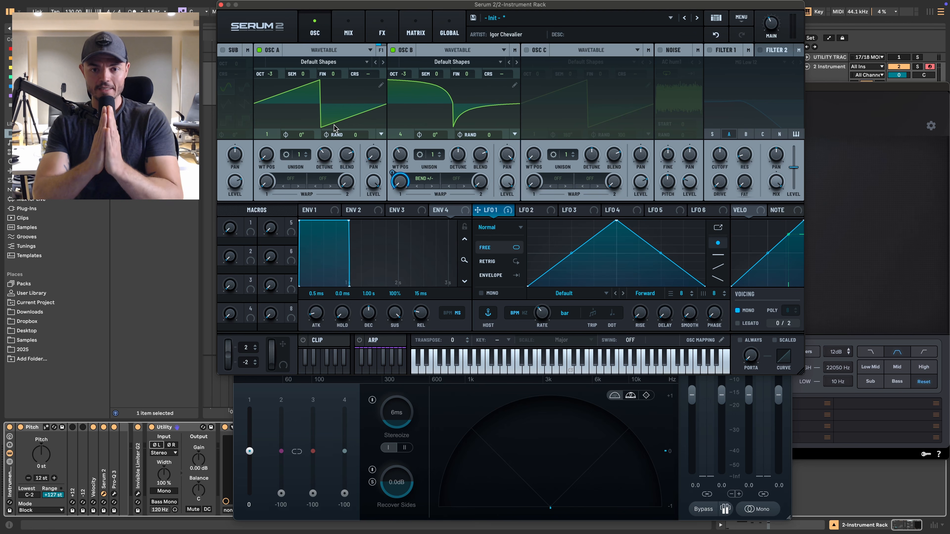
left_click(424, 179)
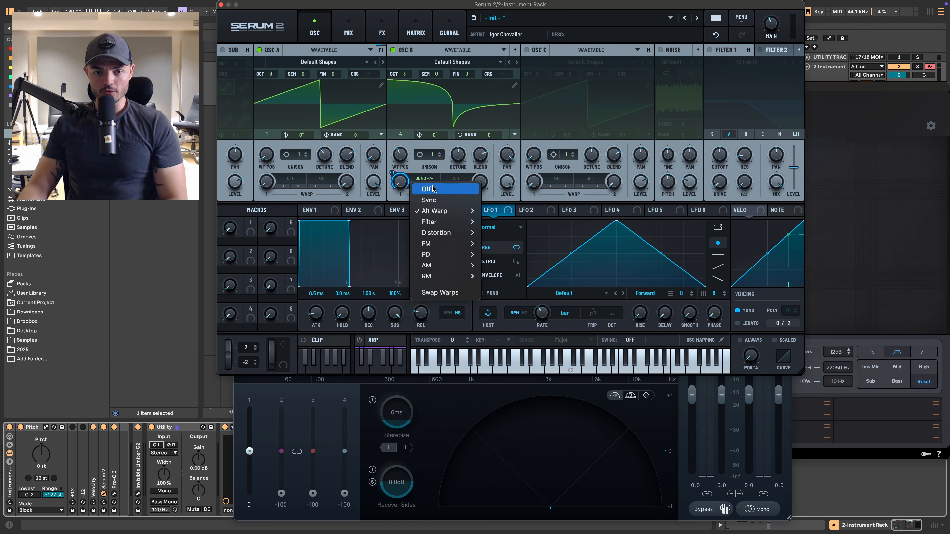
left_click(425, 187)
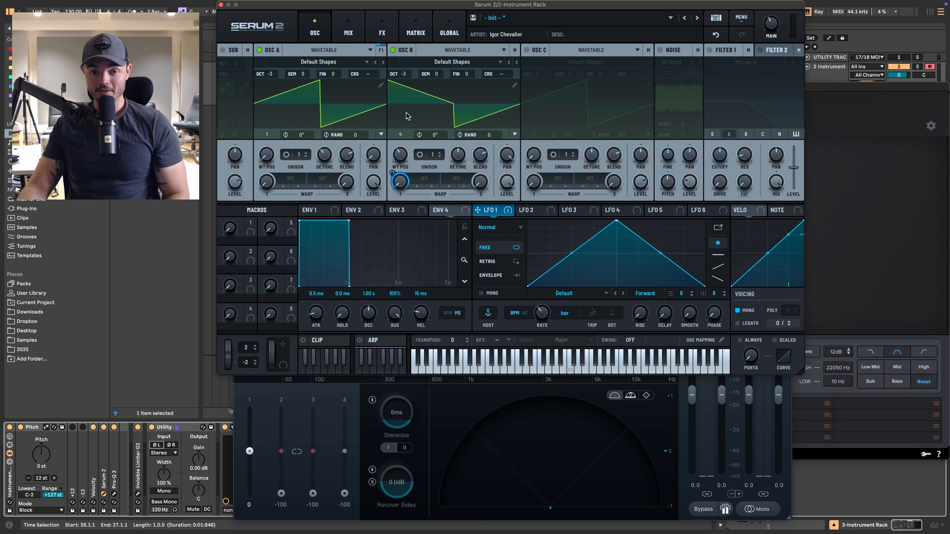
left_click_drag(406, 155, 403, 170)
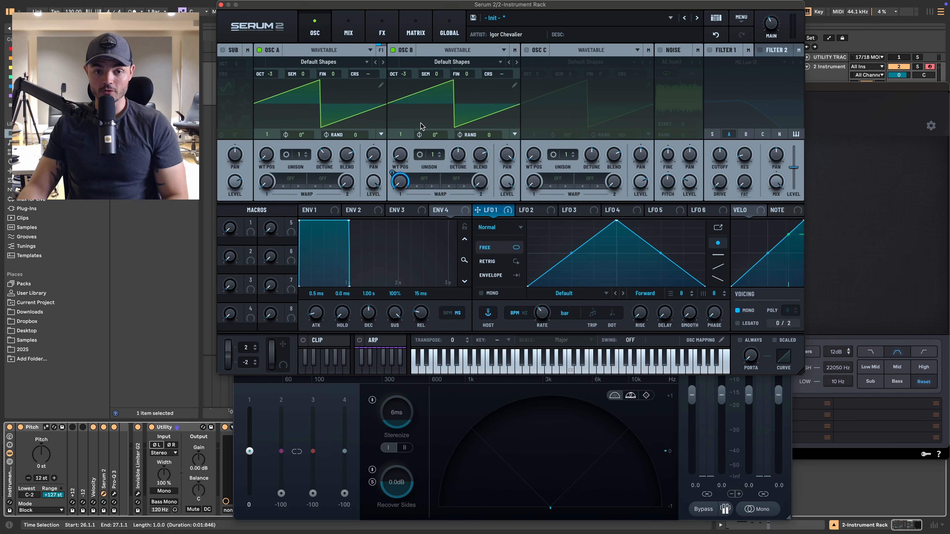
right_click(400, 182)
left_click(531, 213)
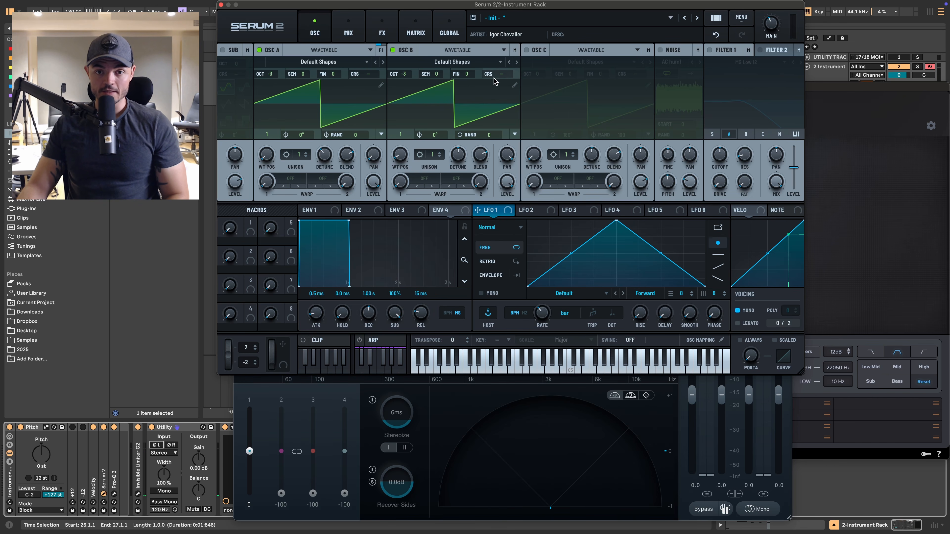
Step: Set oscillator B's fine tuning to 21 cents and compare the detuned pair in mono and stereo with the Imager
left_click_drag(466, 75, 469, 70)
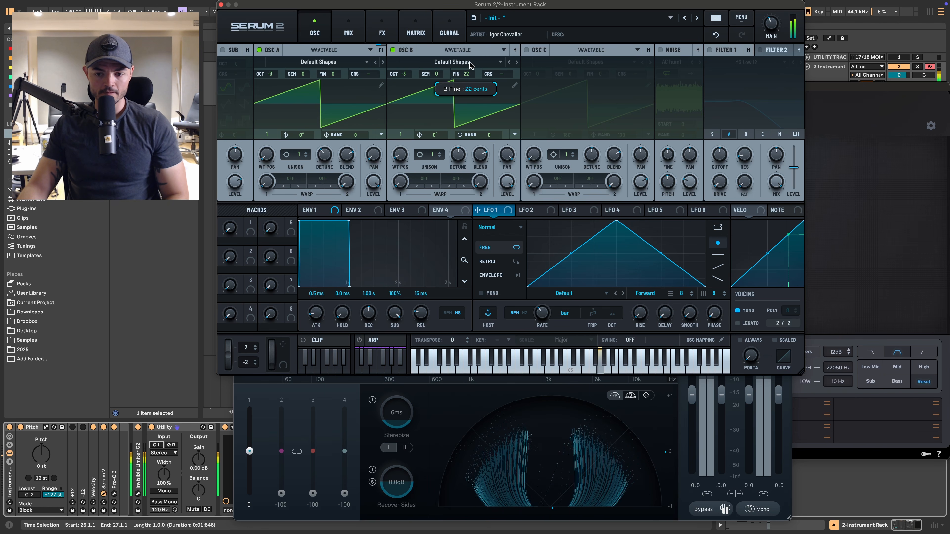
left_click_drag(470, 66, 469, 67)
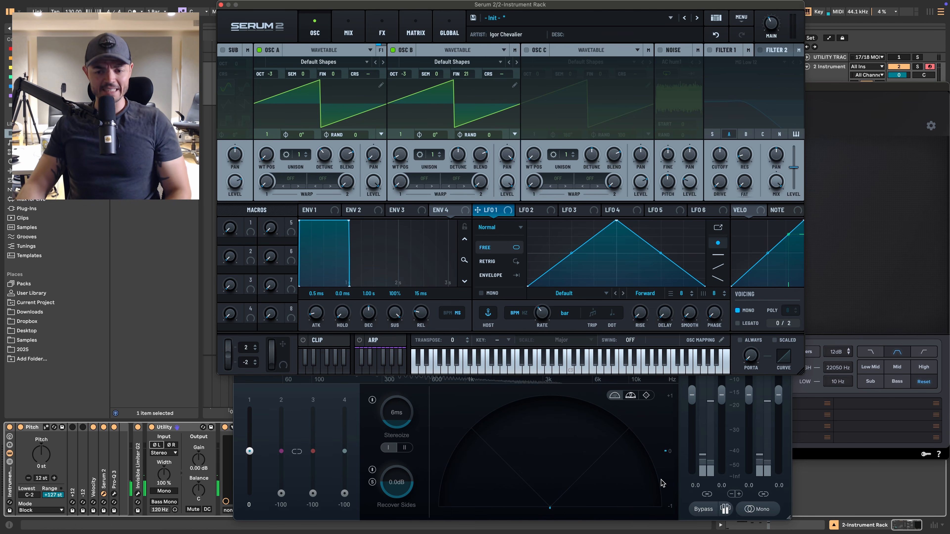
left_click(776, 509)
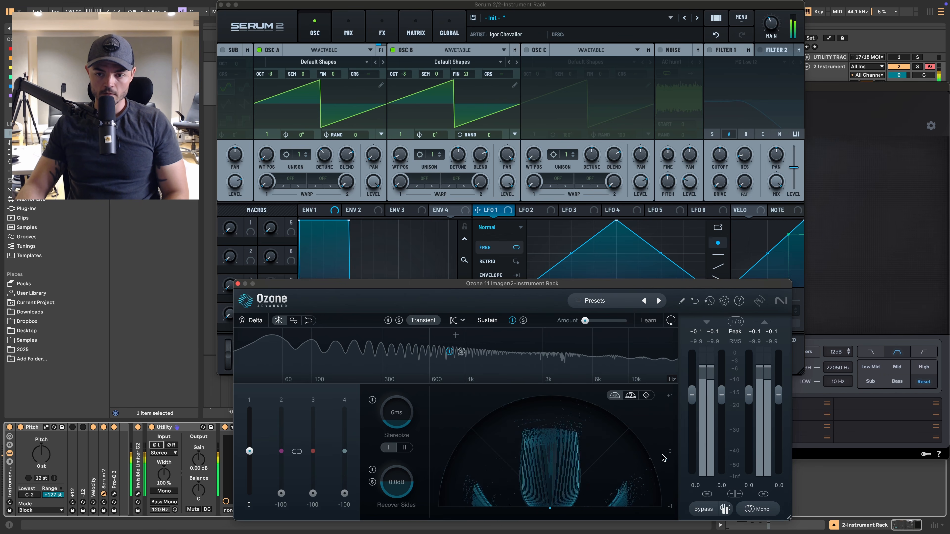
left_click(759, 505)
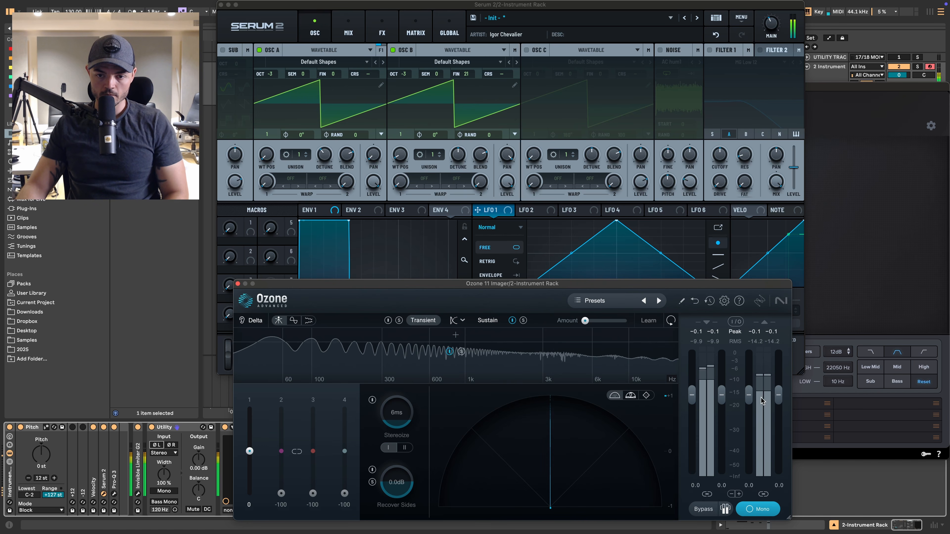
left_click(756, 505)
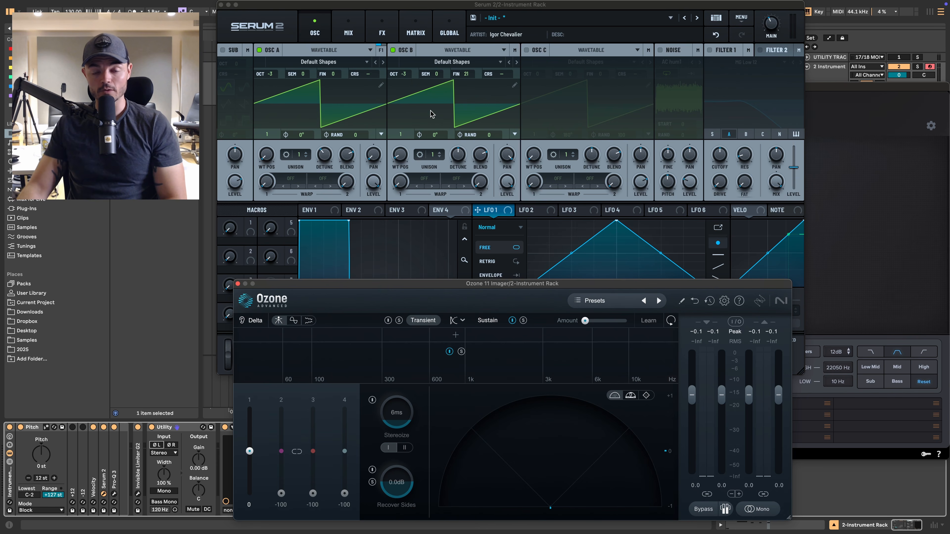
Step: Reset oscillator B's fine tuning to 0, and move its wavetable position to 4 and back to 1
left_click(463, 73)
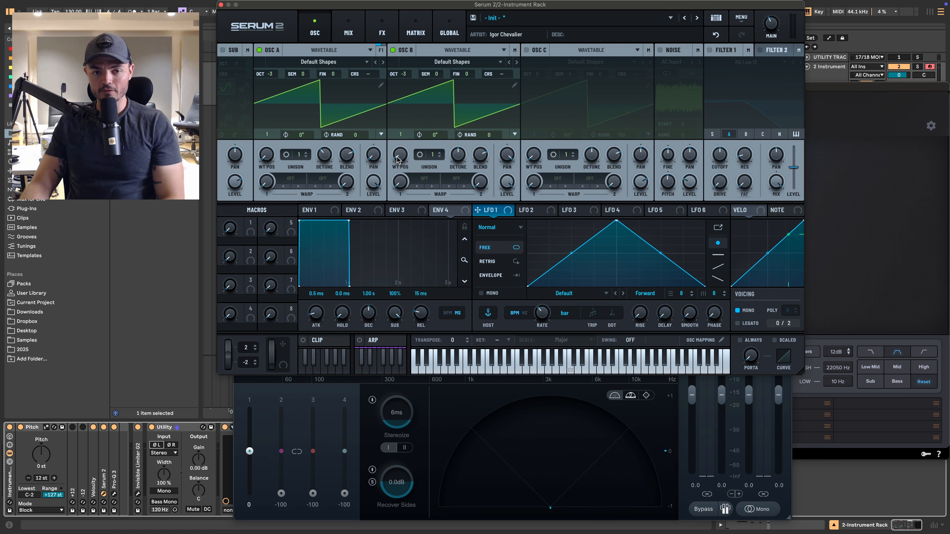
left_click_drag(398, 160, 403, 116)
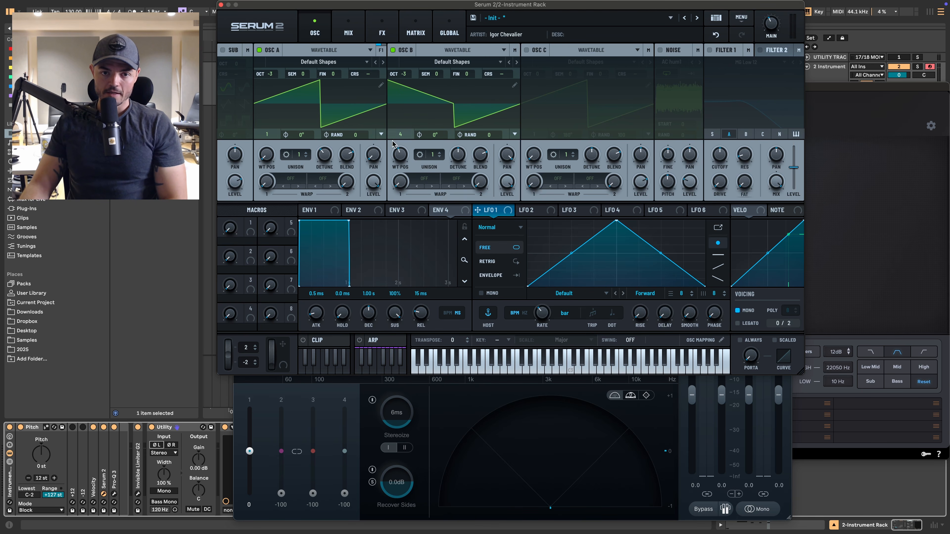
left_click_drag(399, 155, 388, 248)
Step: Draw an irregular custom waveform in oscillator B's first wavetable frame, using a grid of 0 and mirrored drawing
left_click(515, 84)
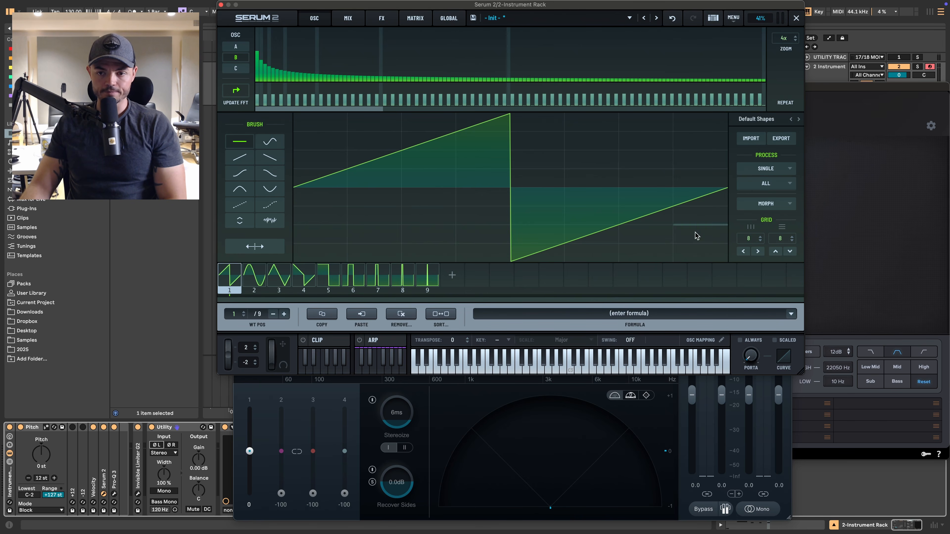
left_click_drag(748, 238, 741, 309)
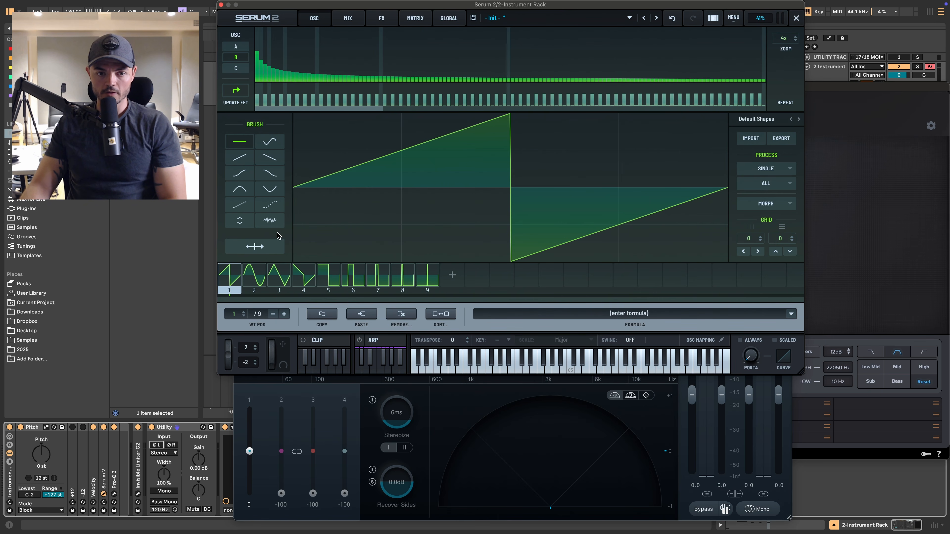
left_click(274, 246)
mouse_move(375, 189)
left_mouse_down()
mouse_move(375, 176)
mouse_move(351, 161)
mouse_move(317, 160)
left_mouse_up()
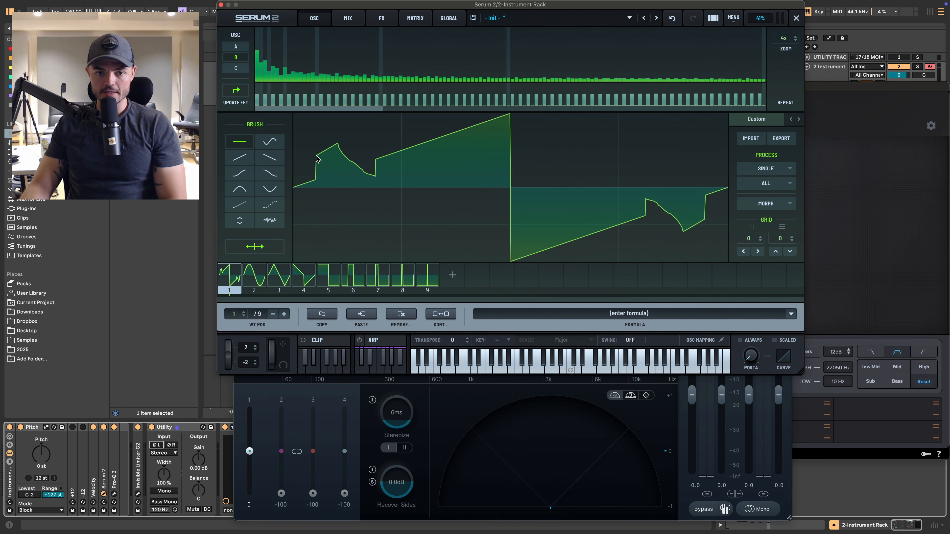
mouse_move(391, 153)
left_mouse_down()
mouse_move(402, 133)
mouse_move(474, 129)
mouse_move(489, 147)
mouse_move(511, 129)
left_mouse_up()
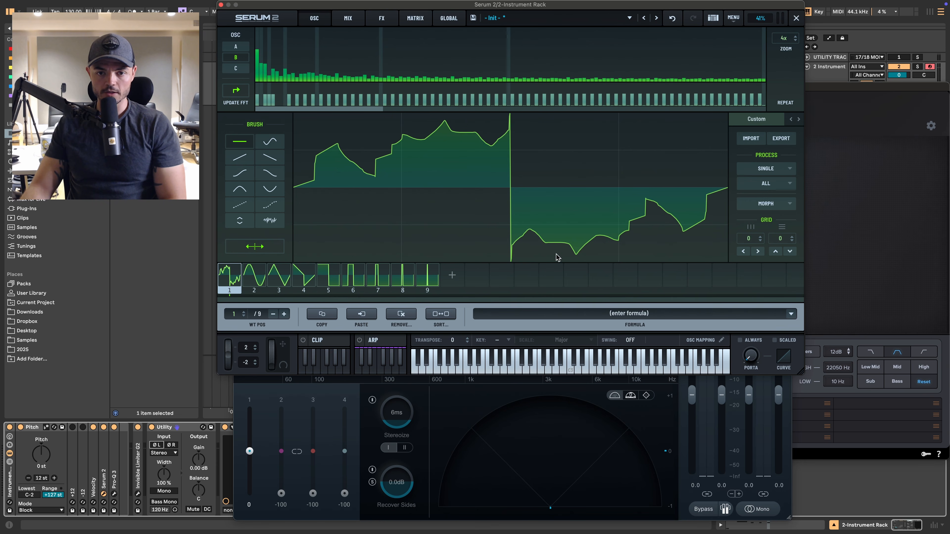
left_click(314, 18)
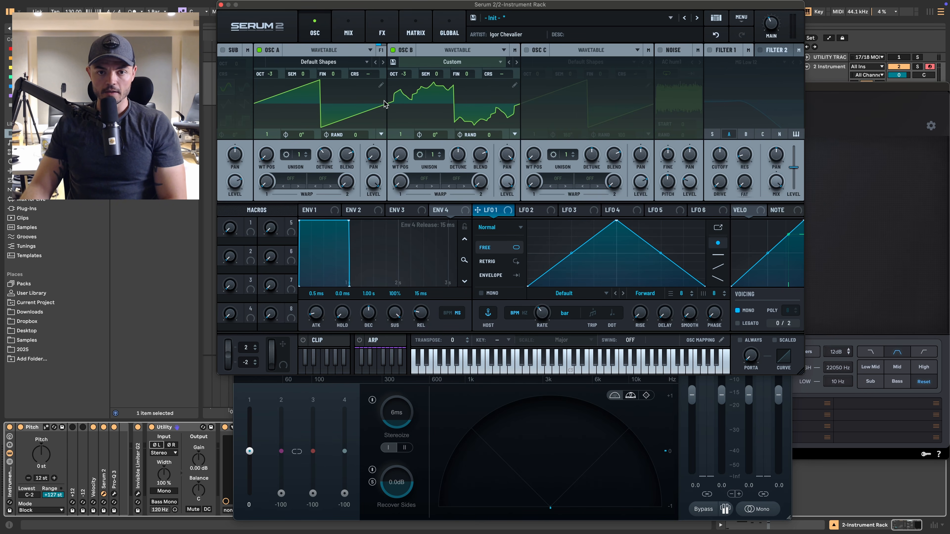
Step: Draw a different custom waveform with steps and a narrow notch in oscillator A's first wavetable frame
left_click(381, 86)
mouse_move(366, 174)
left_mouse_down()
mouse_move(473, 149)
mouse_move(480, 192)
left_mouse_up()
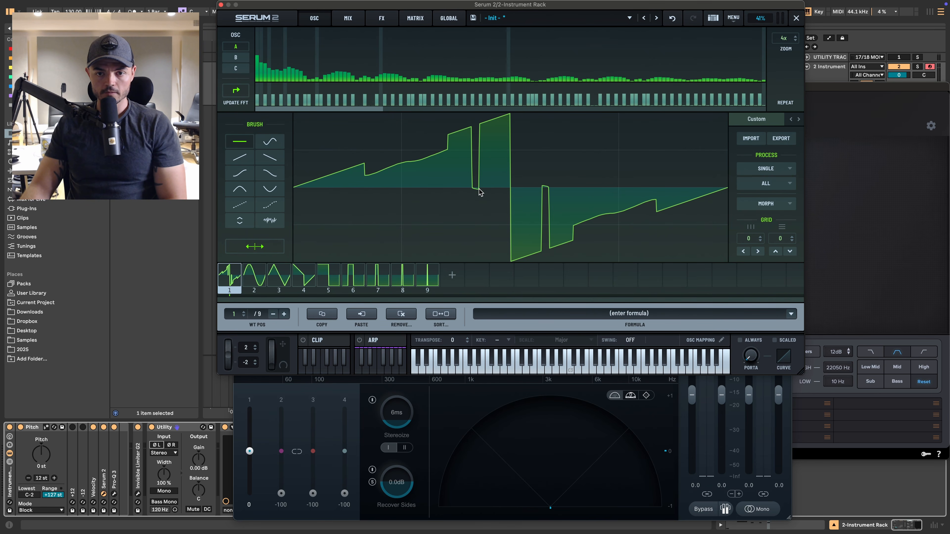
left_click(315, 17)
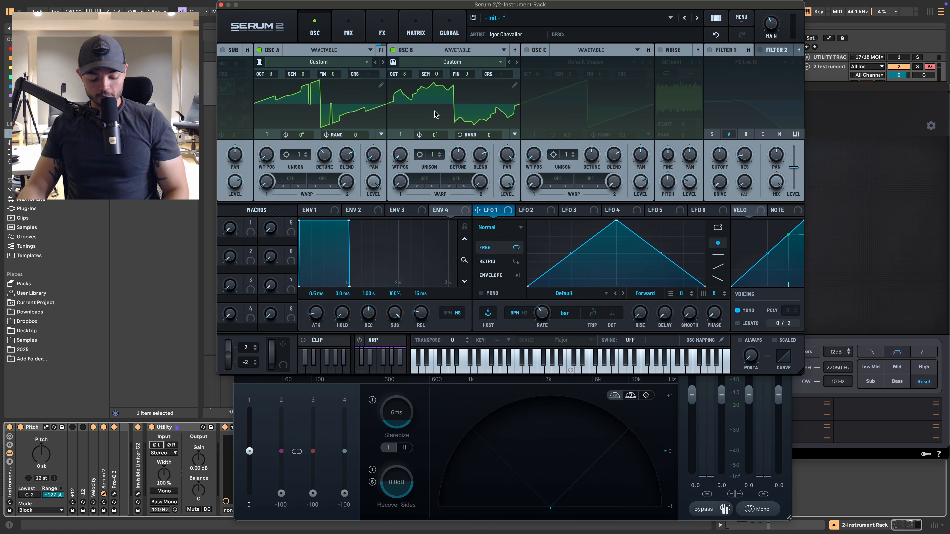
Step: Play the two custom waveforms together and compare them in mono and stereo with the Imager's mono summing
key("space")
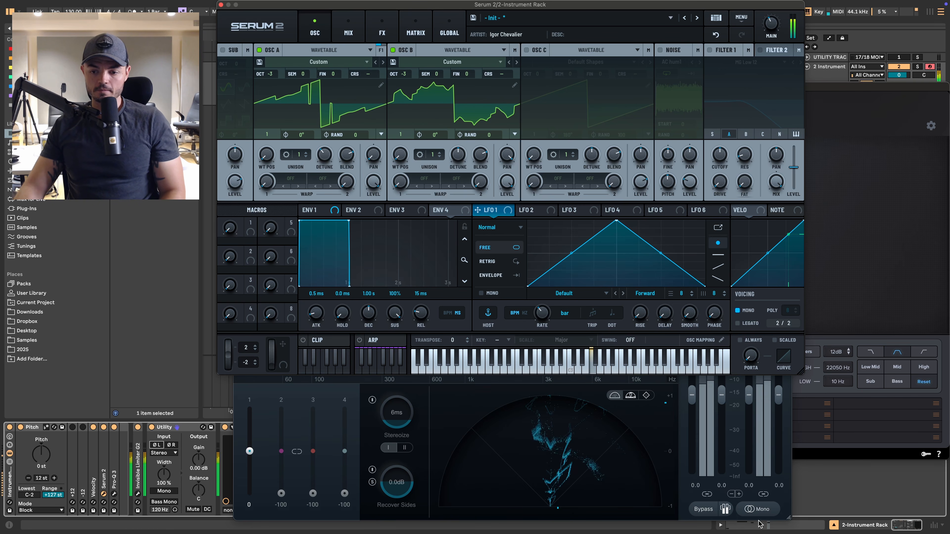
left_click(758, 509)
left_click(761, 514)
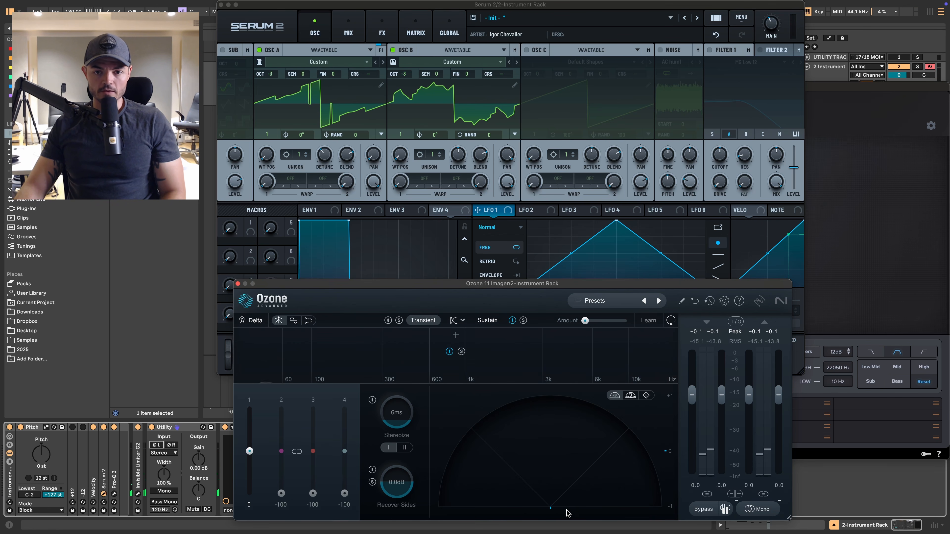
left_click(512, 187)
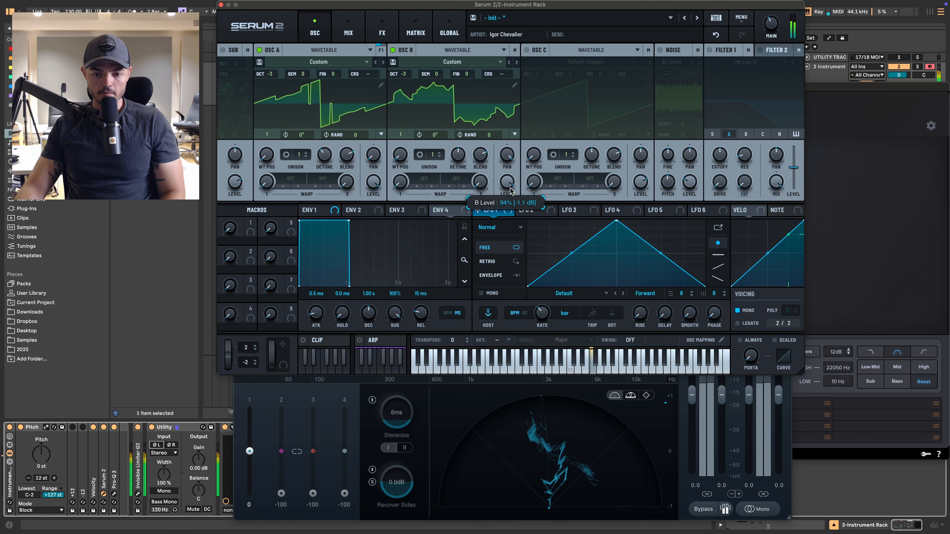
left_click(755, 512)
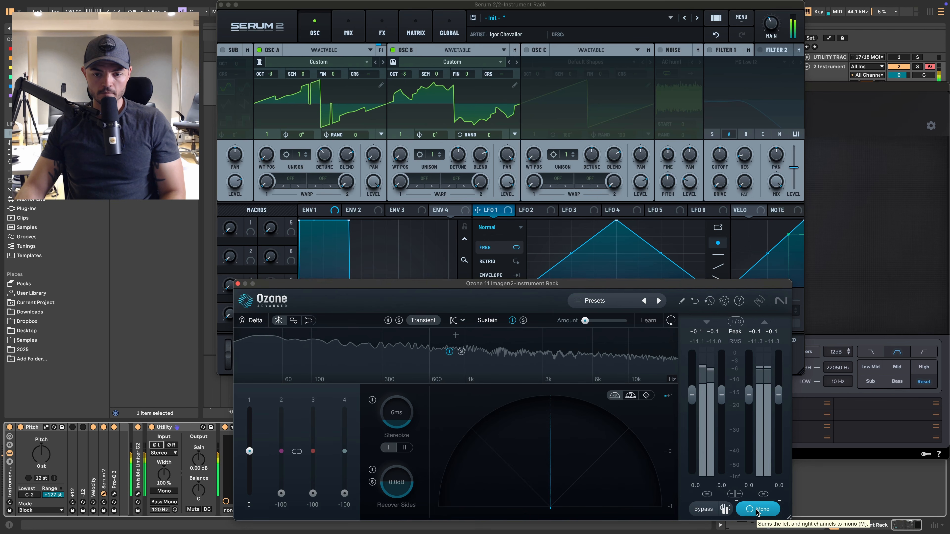
left_click(756, 511)
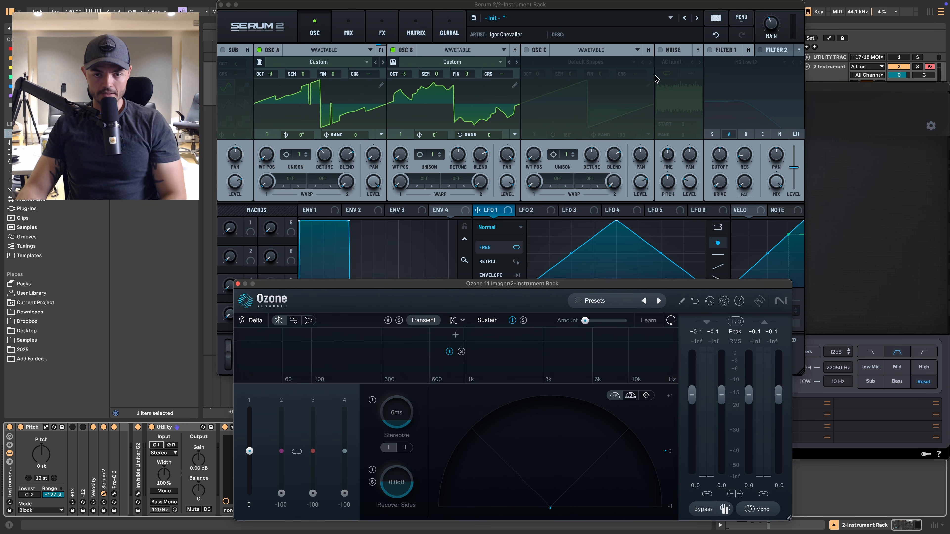
Step: Initialize the Serum 2 preset and set oscillator A to octave +1 with 16 unison voices
left_click(741, 18)
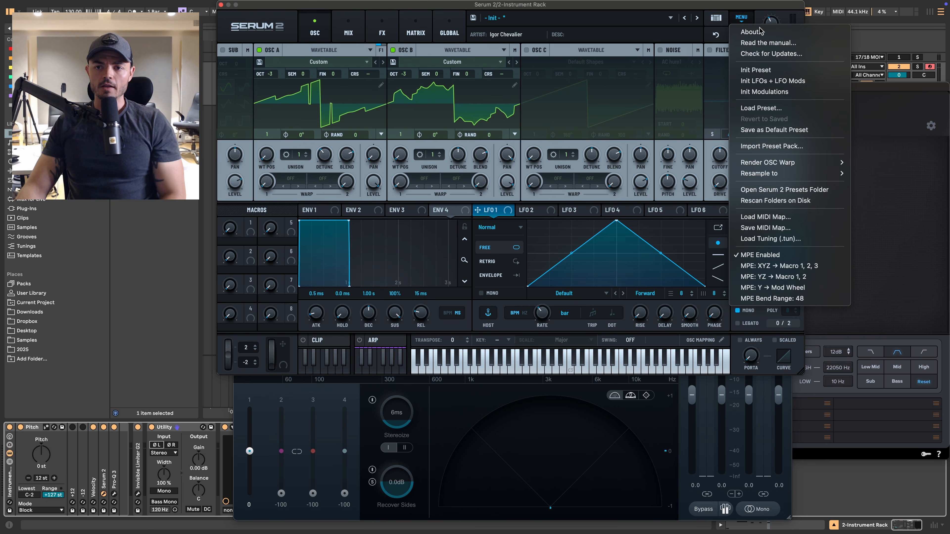
left_click(759, 70)
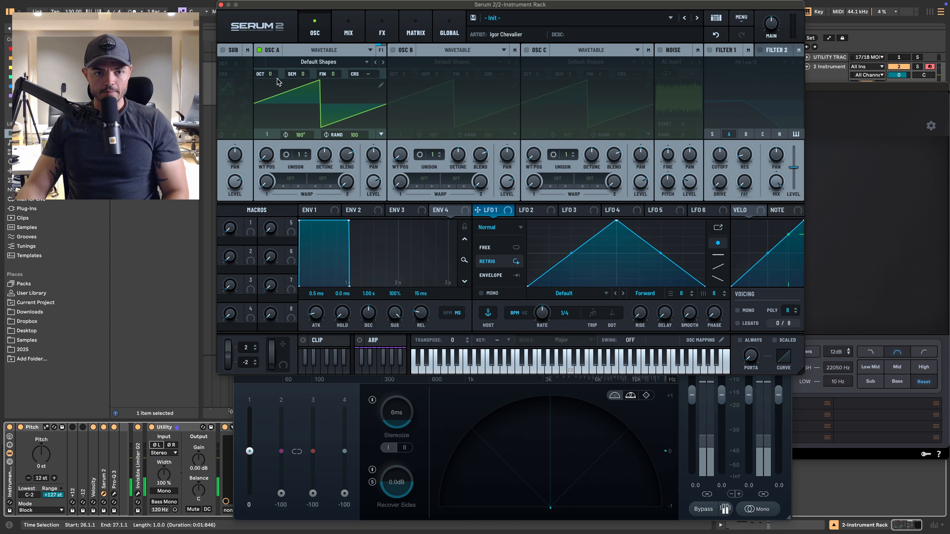
left_click_drag(269, 73, 276, 58)
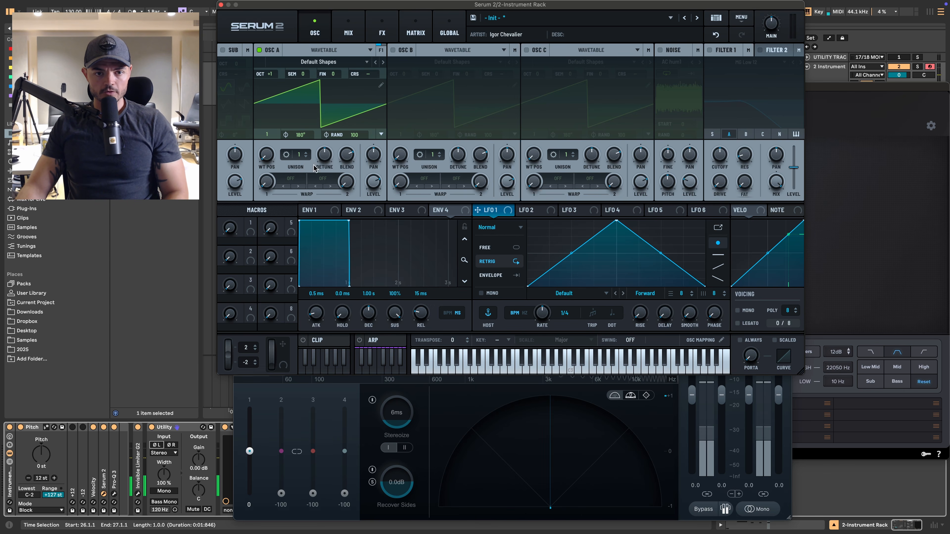
left_click_drag(297, 154, 325, 144)
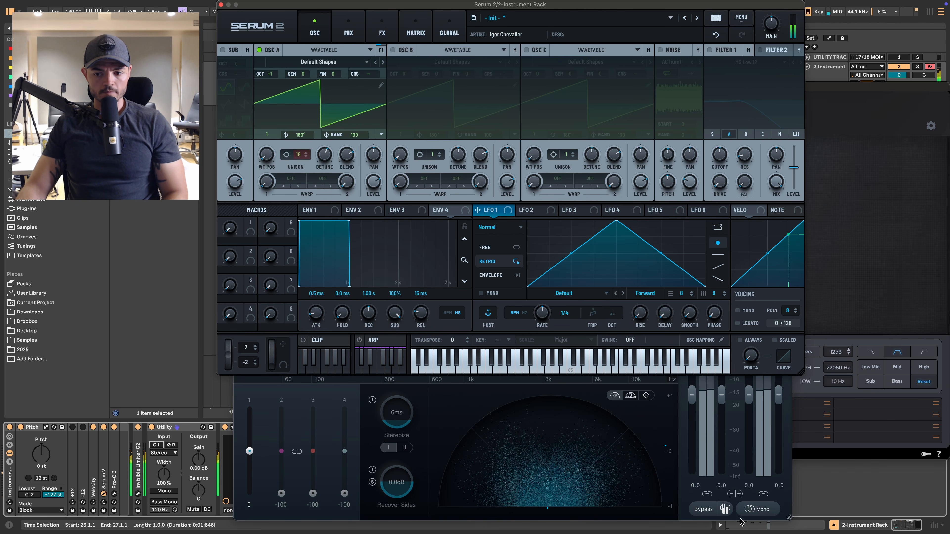
Step: Compare the 16-voice unison sound in stereo and mono, leaving the Imager's mono summing on
left_click(764, 512)
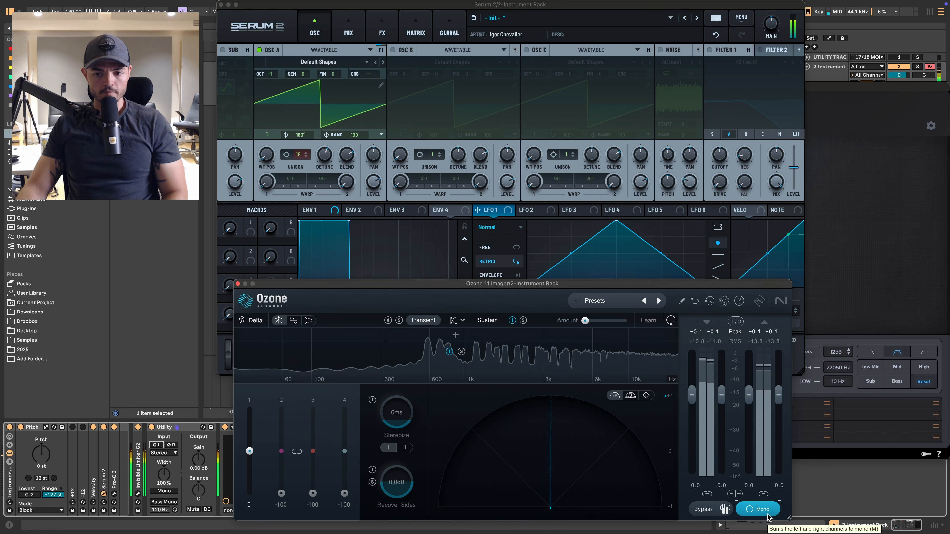
left_click(767, 516)
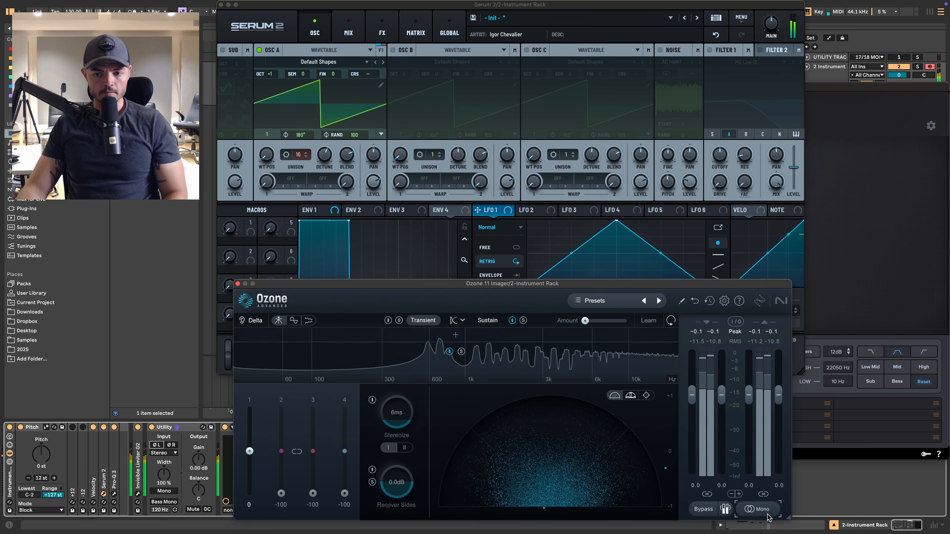
left_click(764, 513)
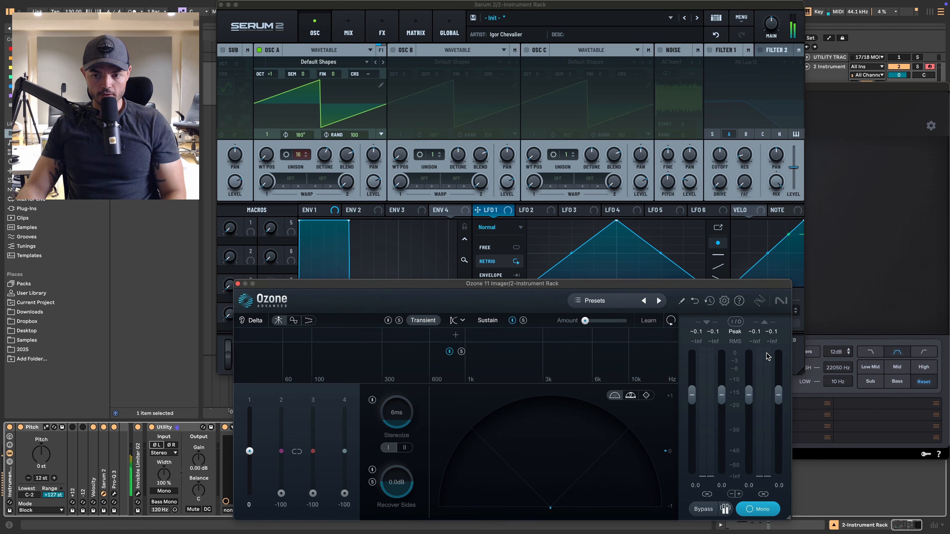
Step: Replay the 16-voice sound at octave +1 in stereo and mono, leaving the Imager's mono summing off
left_click(761, 509)
left_click(761, 509)
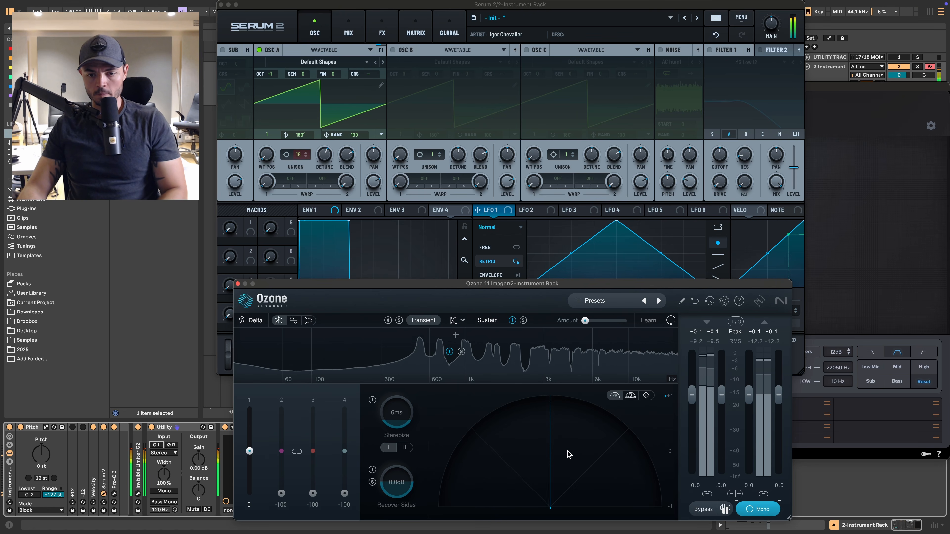
left_click(762, 509)
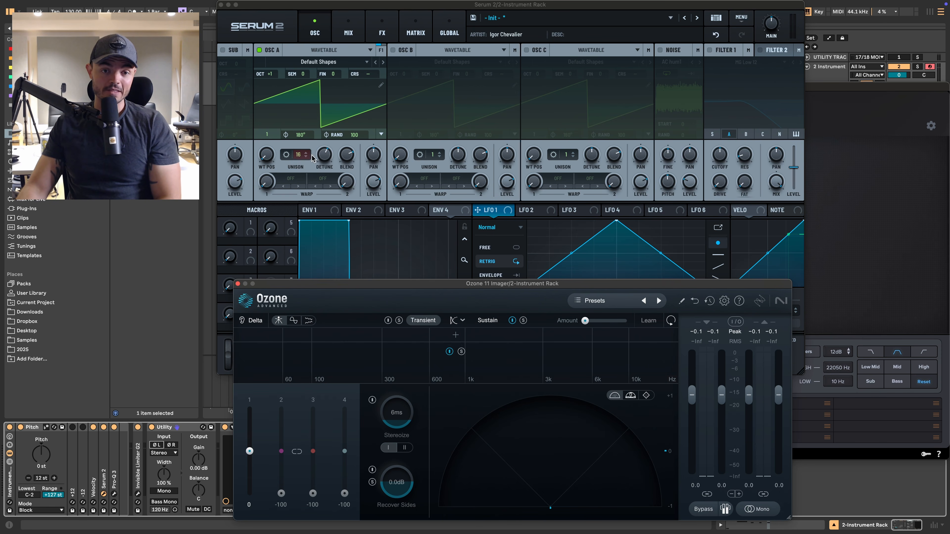
Step: Set oscillator A to octave -3 and sum the 16-voice unison sound to mono in the Imager
mouse_move(298, 155)
left_mouse_down()
mouse_move(302, 192)
mouse_move(295, 139)
left_mouse_up()
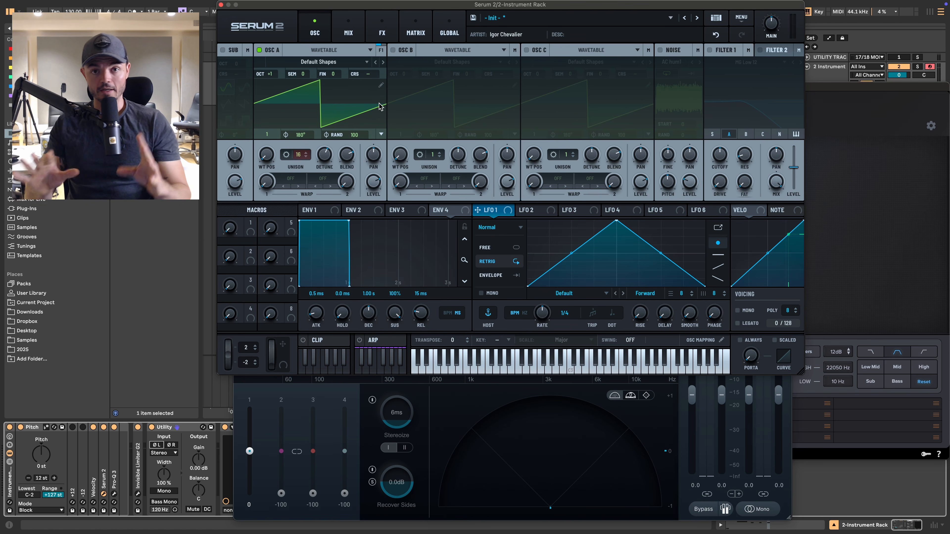
left_click_drag(268, 73, 273, 144)
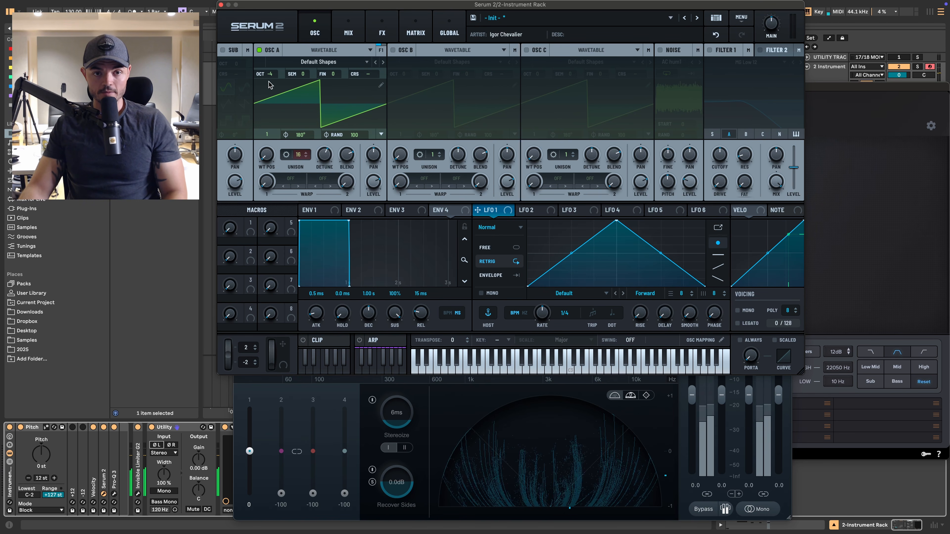
left_click_drag(268, 73, 270, 63)
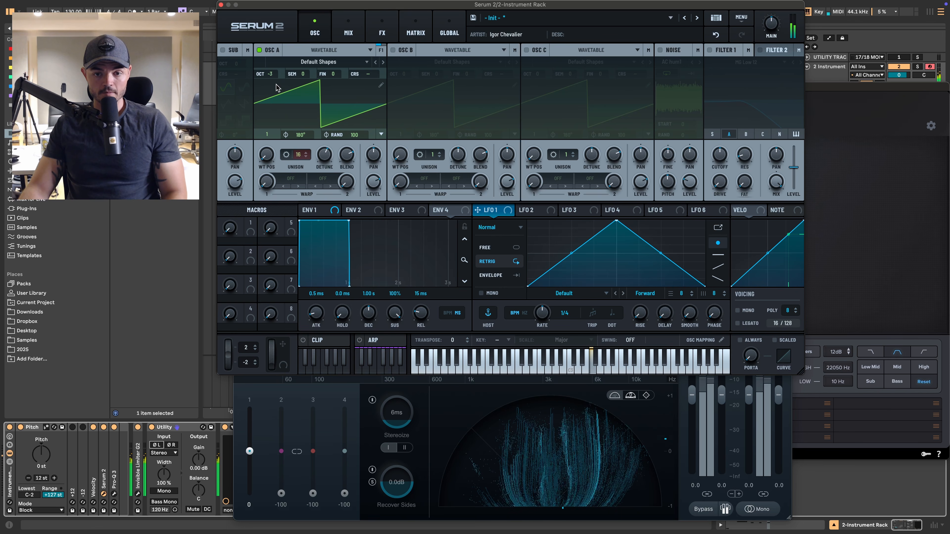
left_click(763, 510)
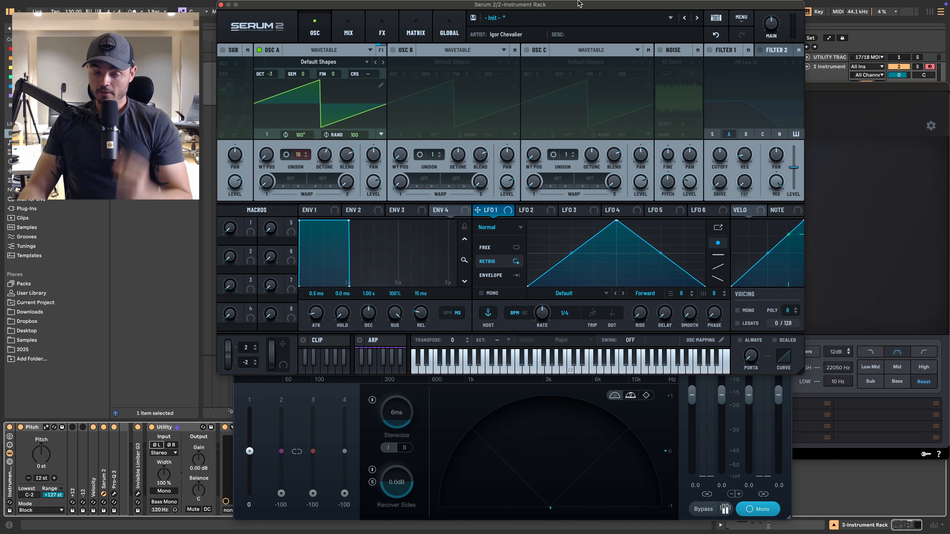
mouse_move(273, 75)
left_mouse_down()
mouse_move(273, 97)
mouse_move(273, 75)
left_mouse_up()
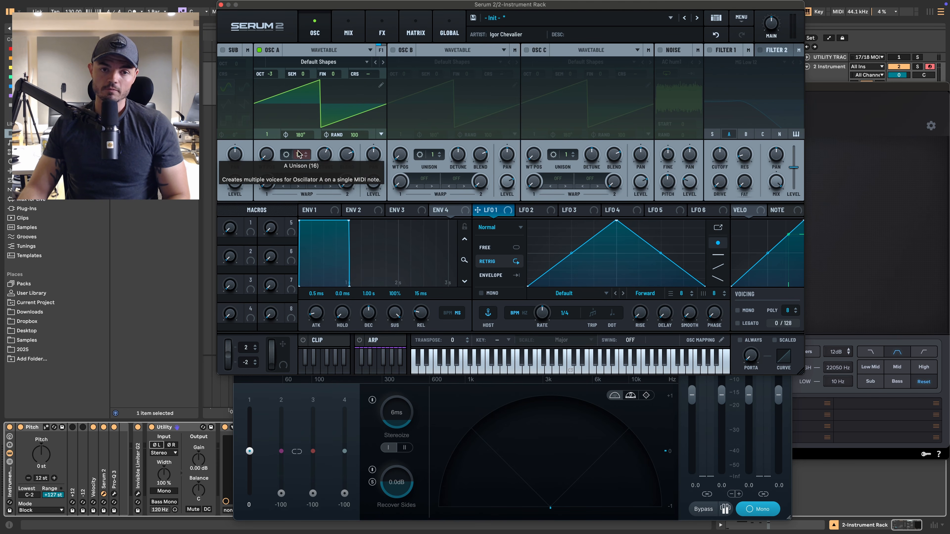
Step: Set oscillator A to 1 unison voice and enable oscillator B at octave -3
left_click_drag(298, 154, 298, 189)
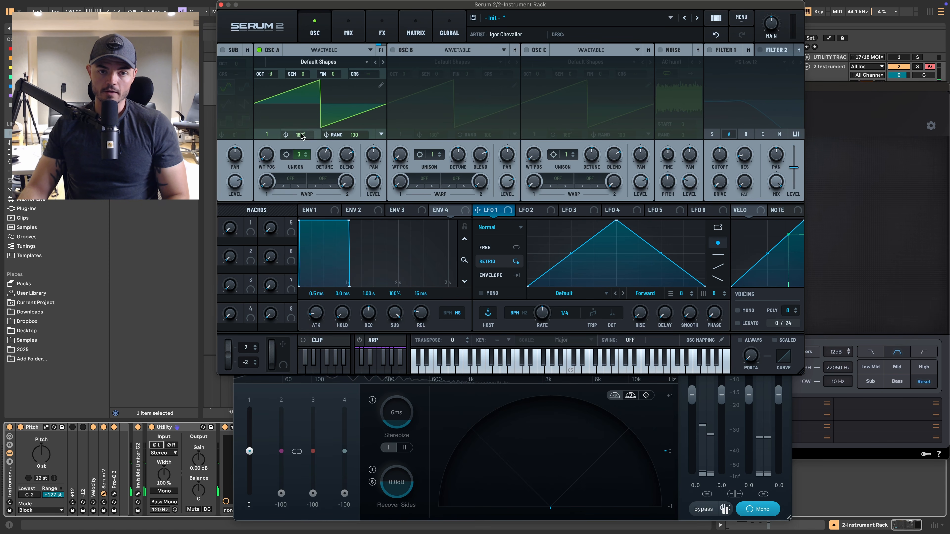
double_click(298, 154)
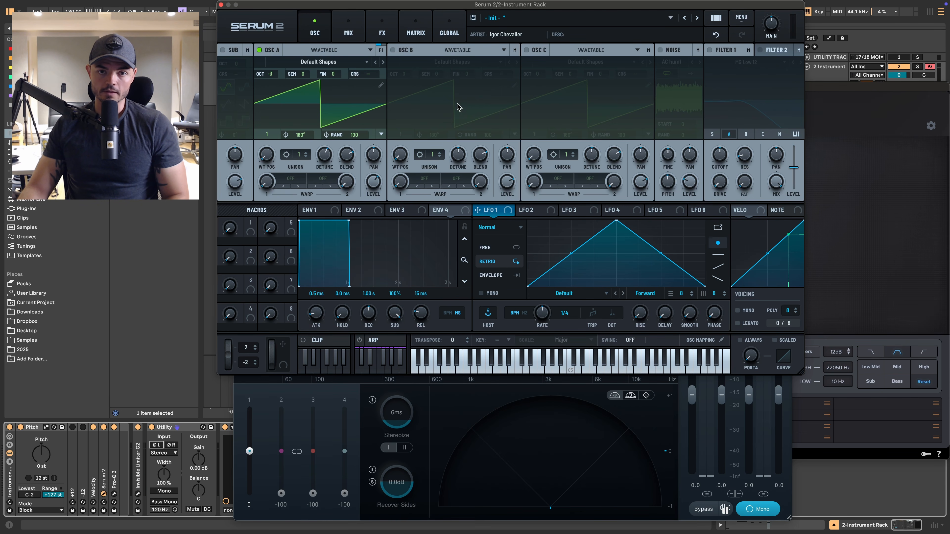
left_click(393, 50)
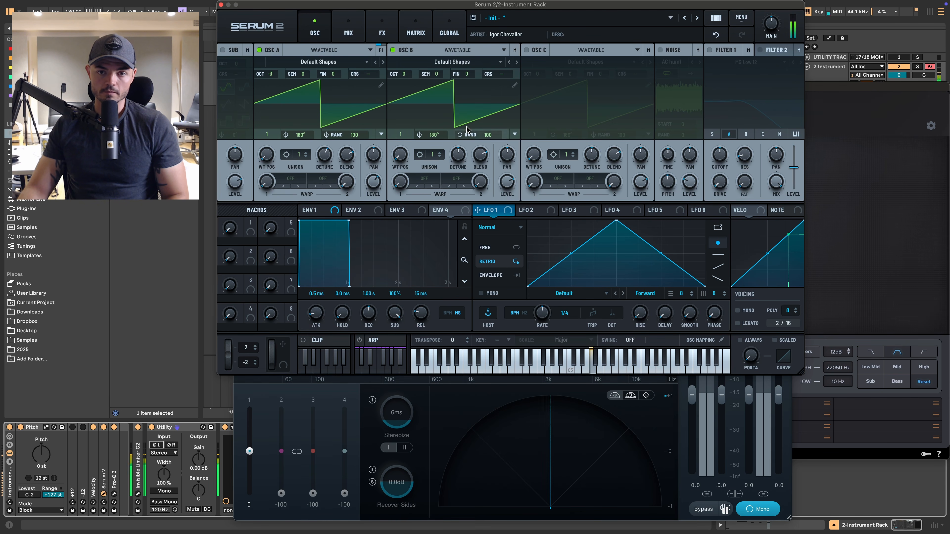
left_click_drag(401, 74, 408, 98)
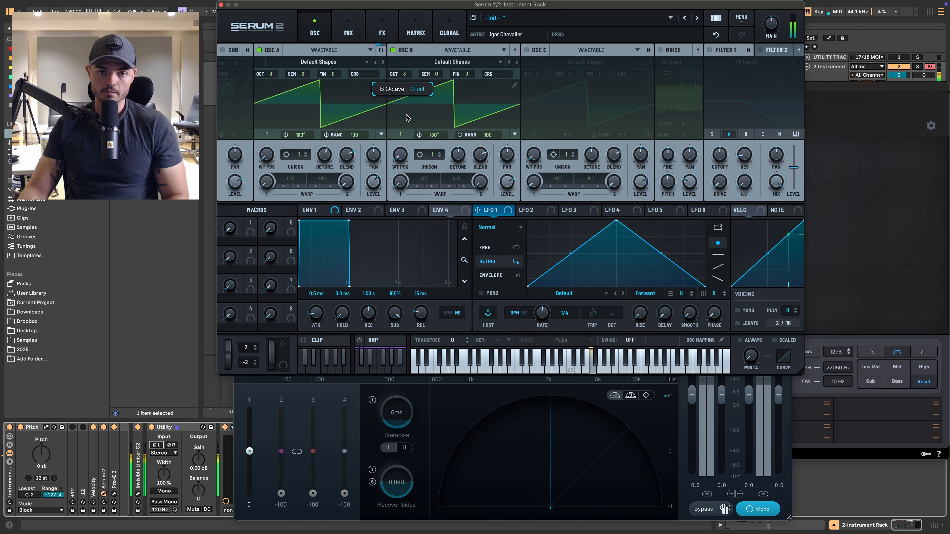
Step: Turn off the Imager's mono summing and set Serum 2's voicing to mono
mouse_move(773, 28)
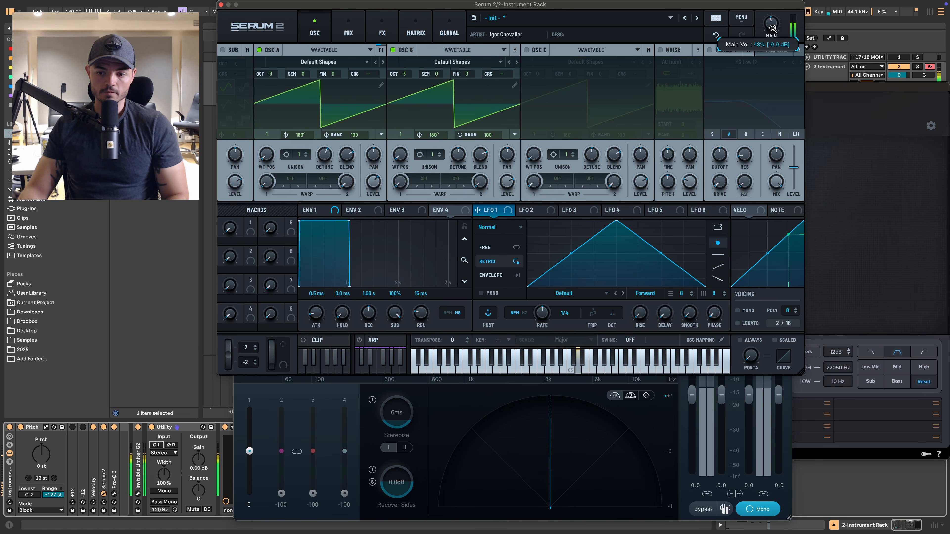
left_click(611, 380)
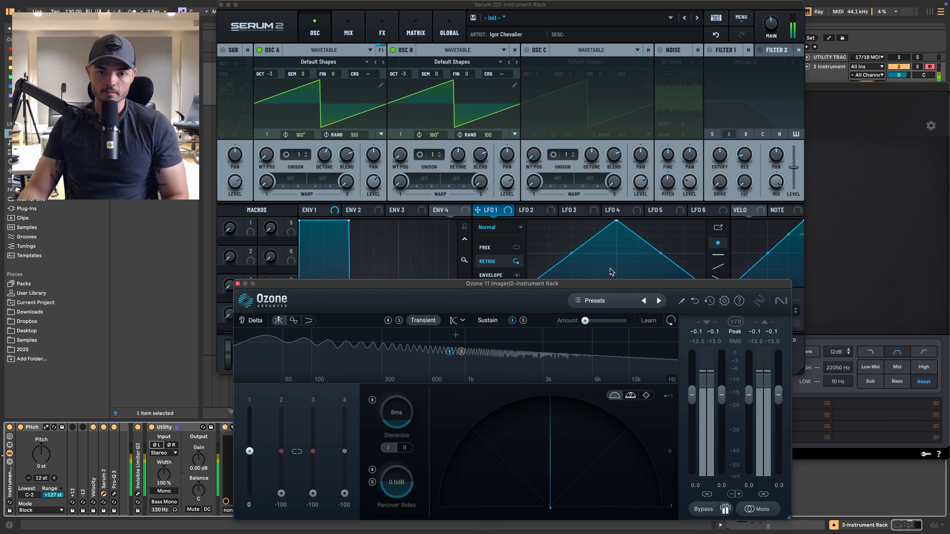
left_click(763, 242)
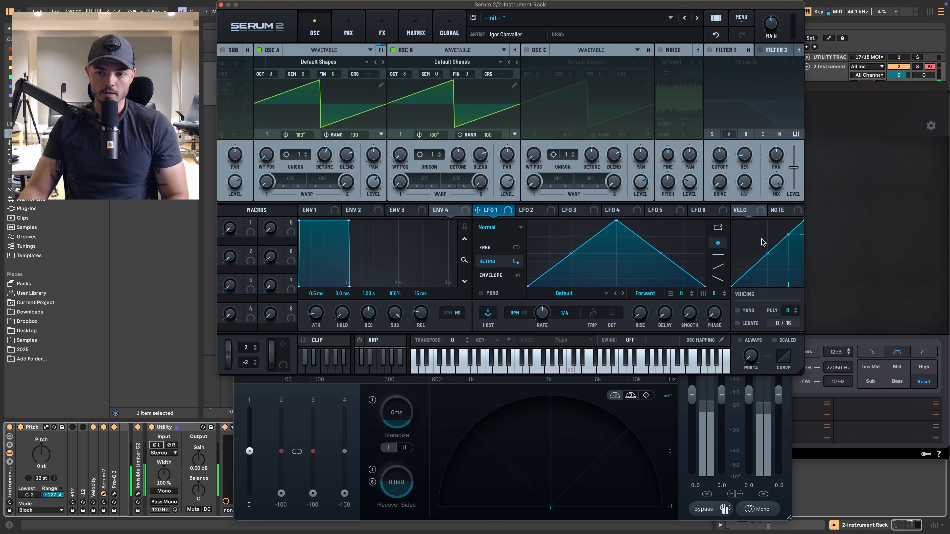
left_click(742, 310)
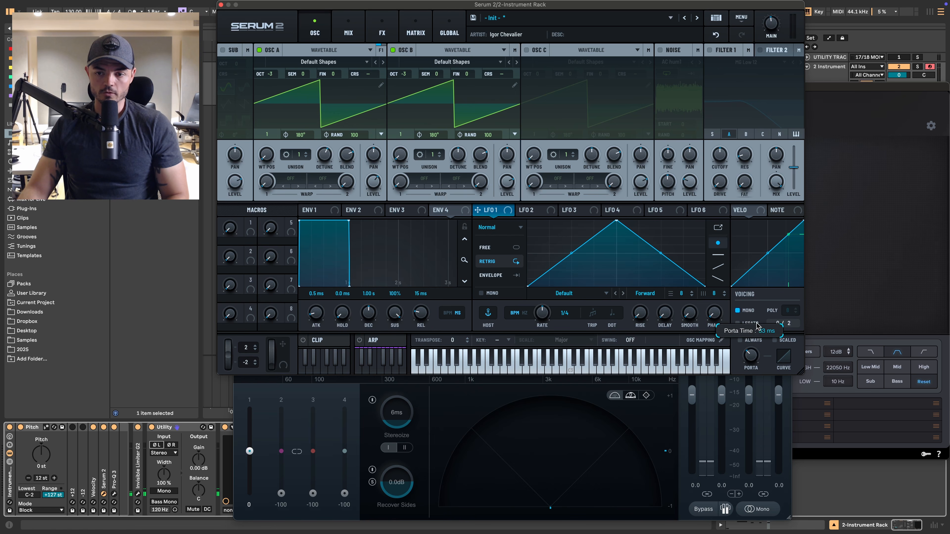
Step: Enable filter 1 as MG Low 24 for oscillators A and B, lower its cutoff and modulate the cutoff with envelope 2
left_click(723, 48)
left_click_drag(720, 154, 720, 165)
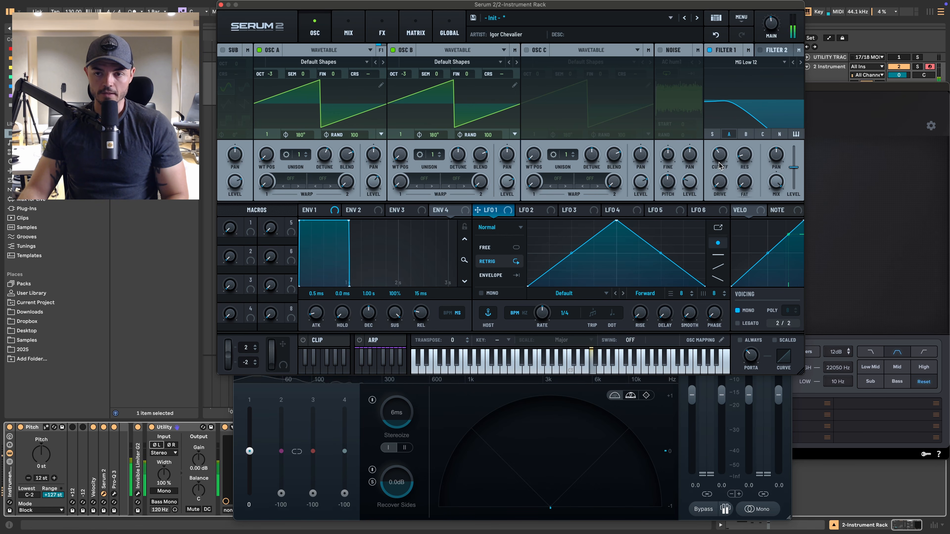
left_click(360, 210)
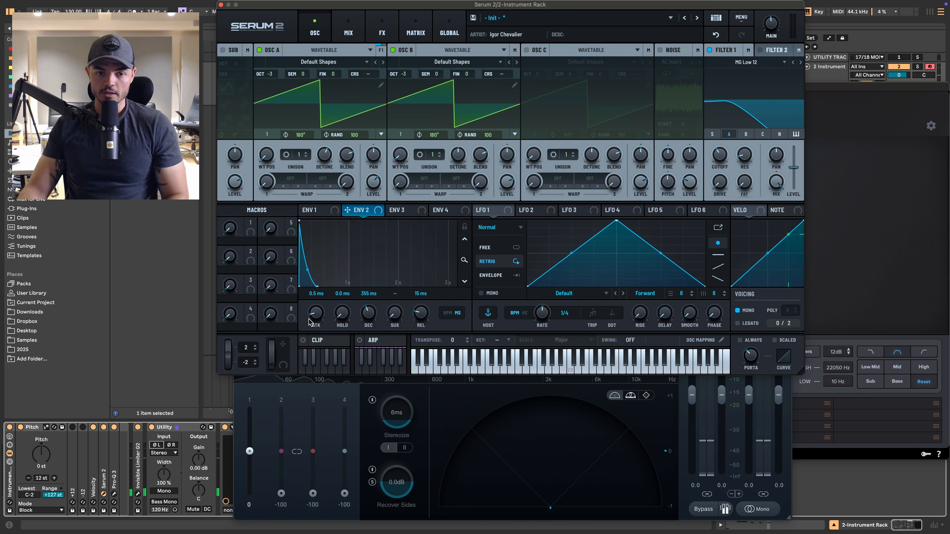
left_click_drag(347, 210, 715, 157)
left_click(747, 134)
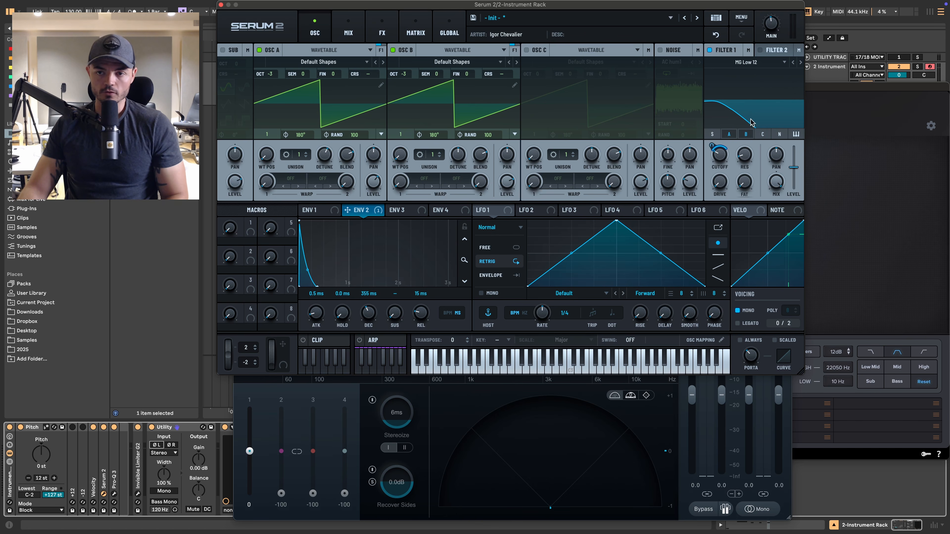
left_click(801, 62)
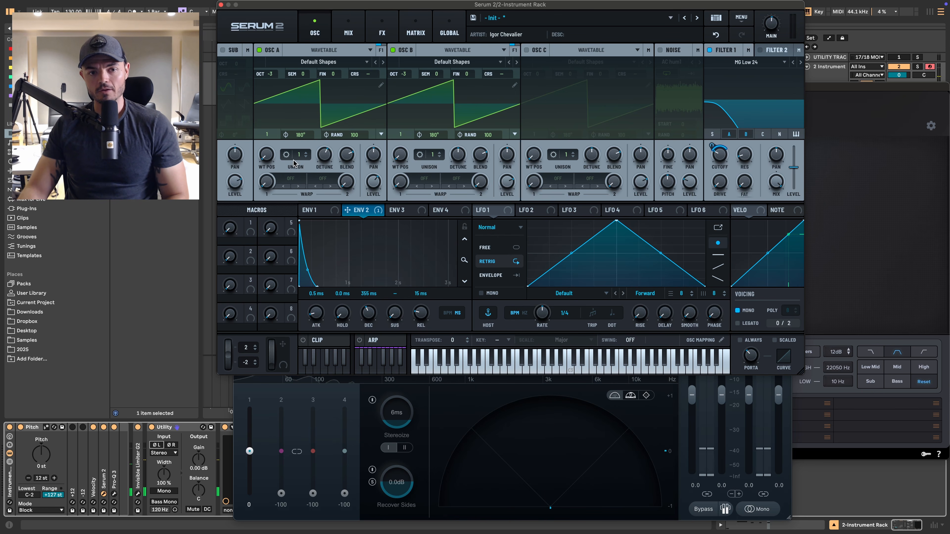
Step: Set unison to 4 voices on oscillator A and 2 on oscillator B, and toggle the Imager's mono summing on and off
left_click_drag(294, 163, 309, 154)
left_click(440, 152)
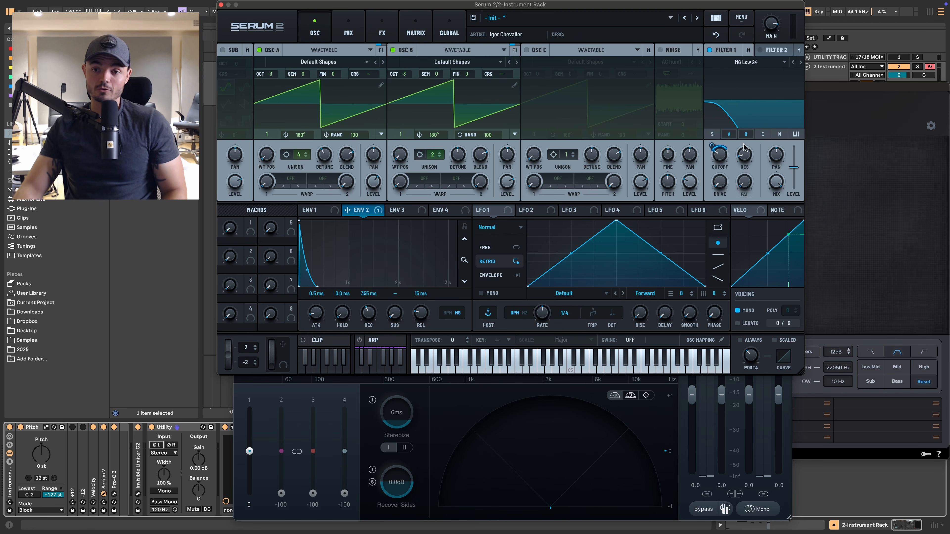
mouse_move(771, 33)
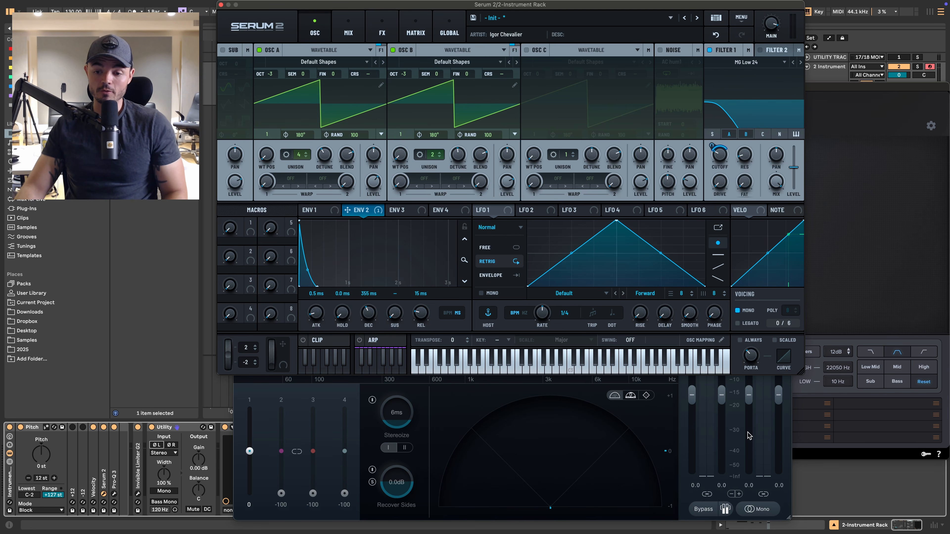
left_click(758, 509)
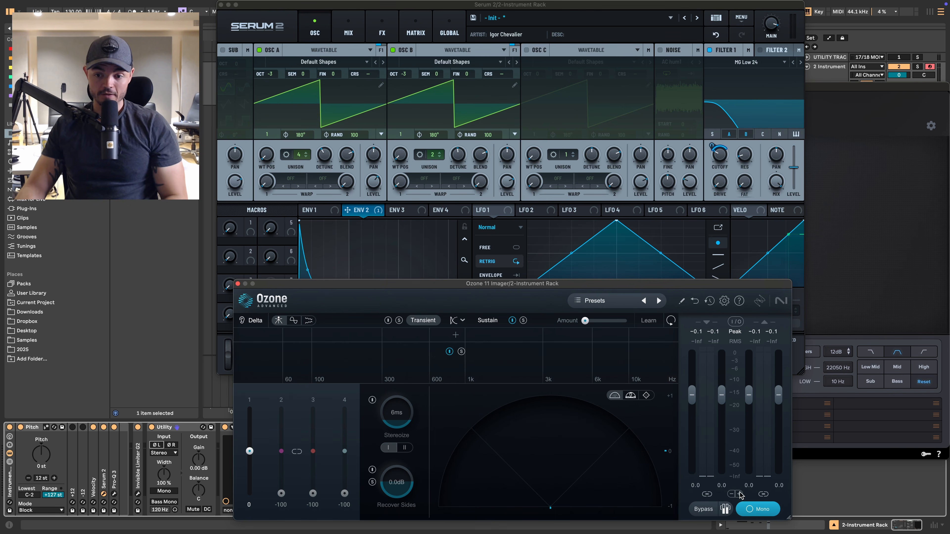
left_click(763, 514)
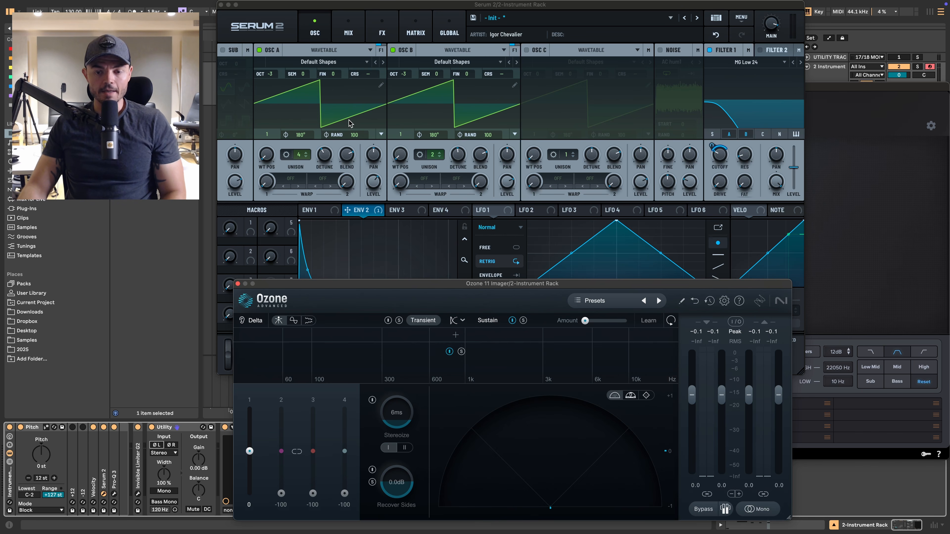
Step: Remove the fundamental harmonic (bin 1) from the first wavetable frame of oscillators A and B
left_click(337, 113)
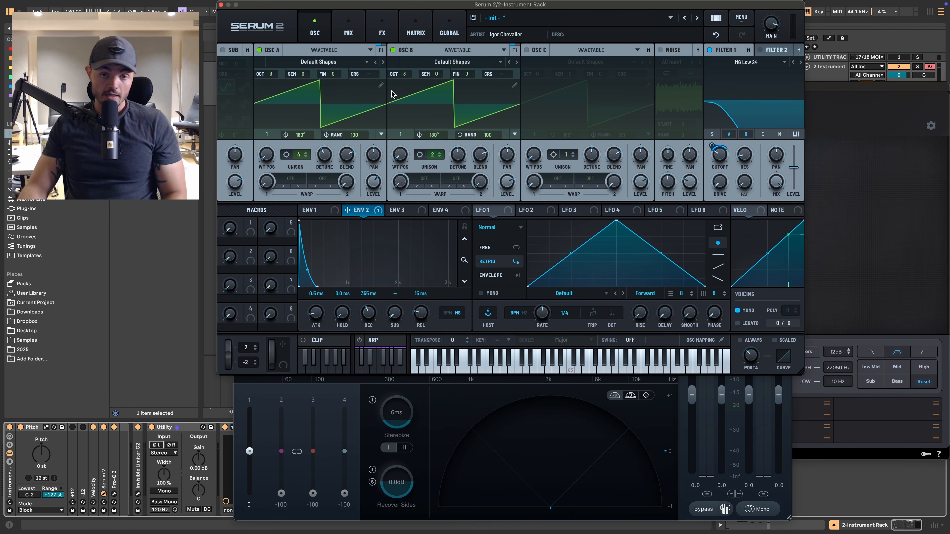
left_click(380, 86)
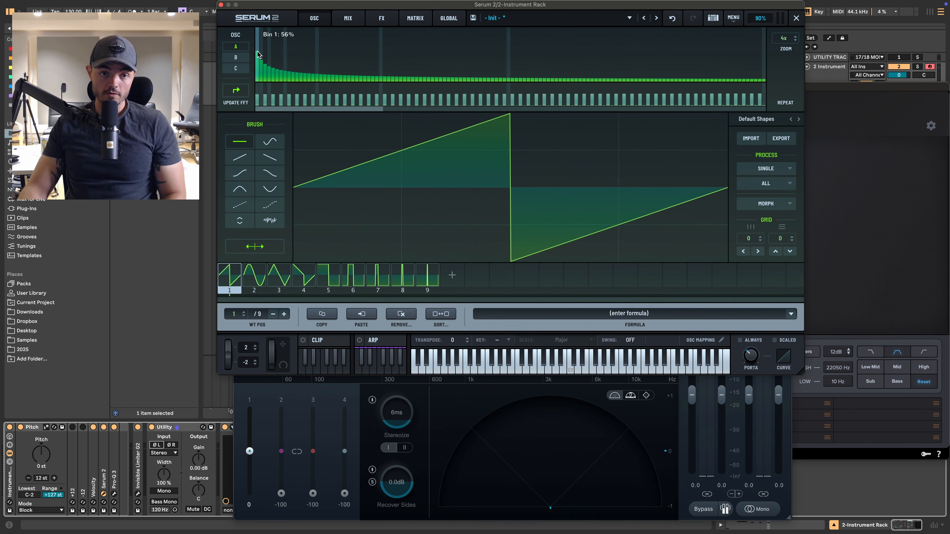
left_click(256, 94)
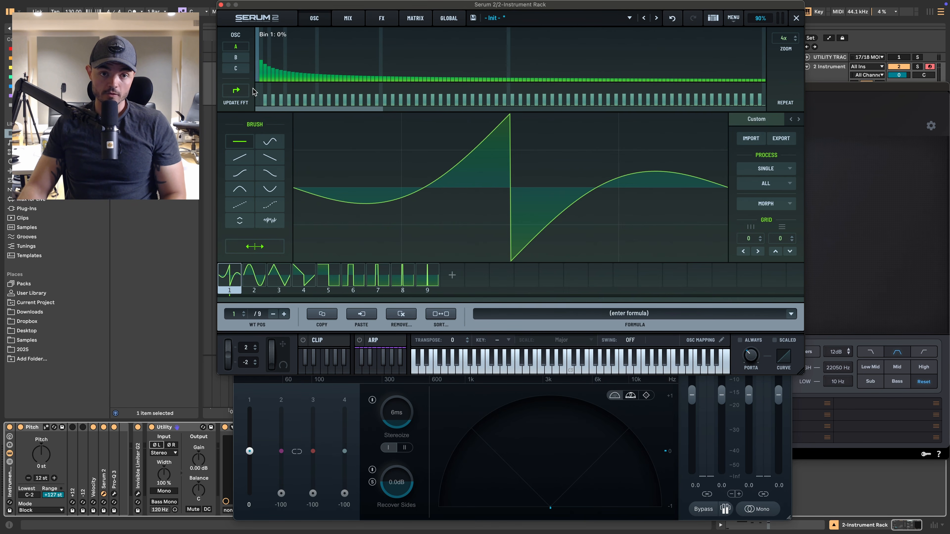
left_click(314, 17)
left_click(515, 85)
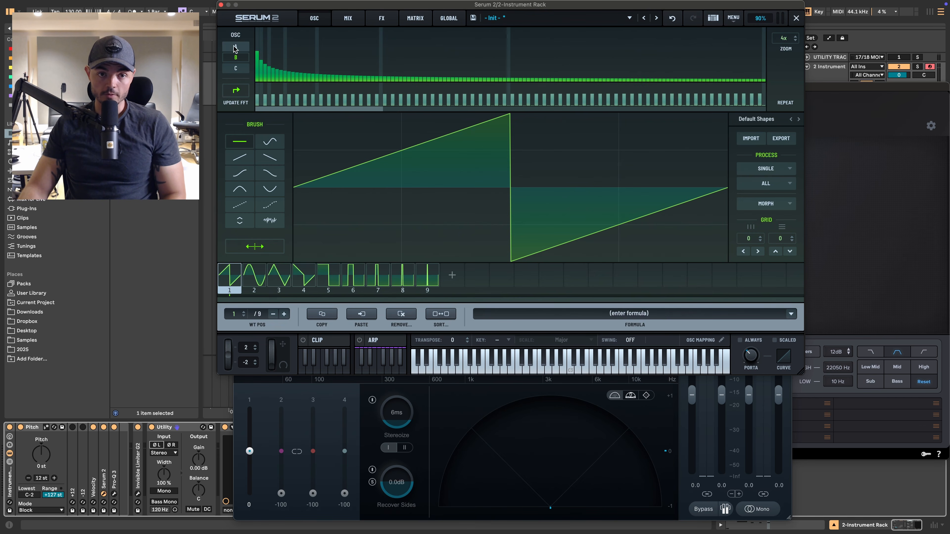
left_click(259, 98)
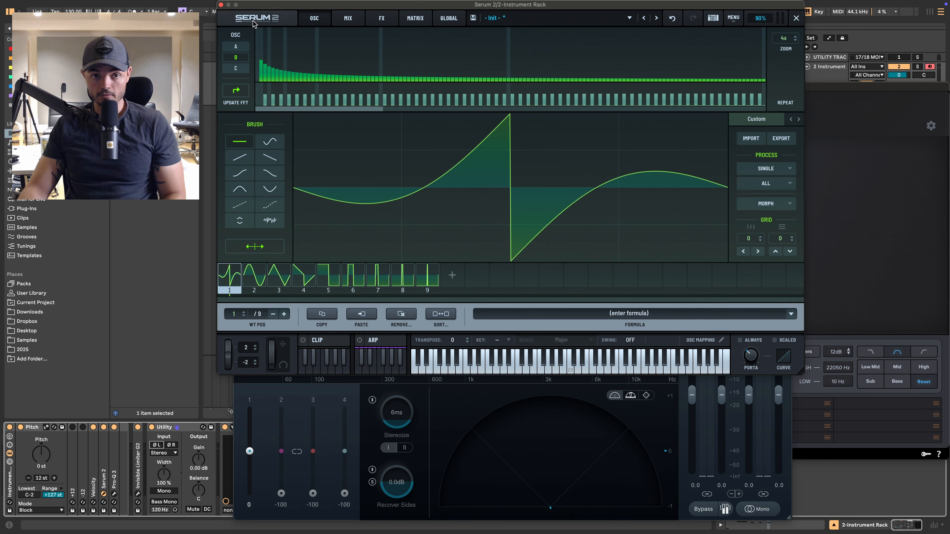
left_click(314, 18)
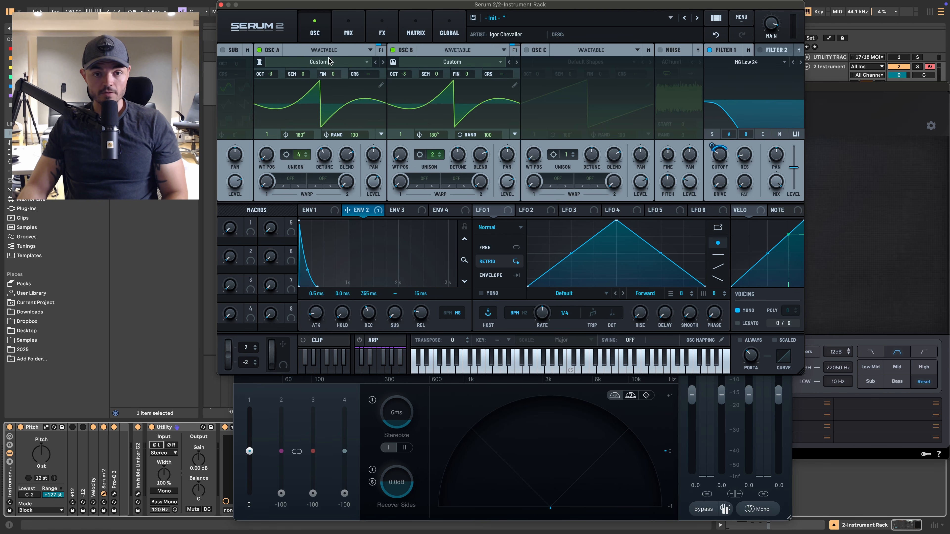
Step: Enable the sub oscillator with a sine wave and set its octave to -3 while playing notes
left_click(222, 50)
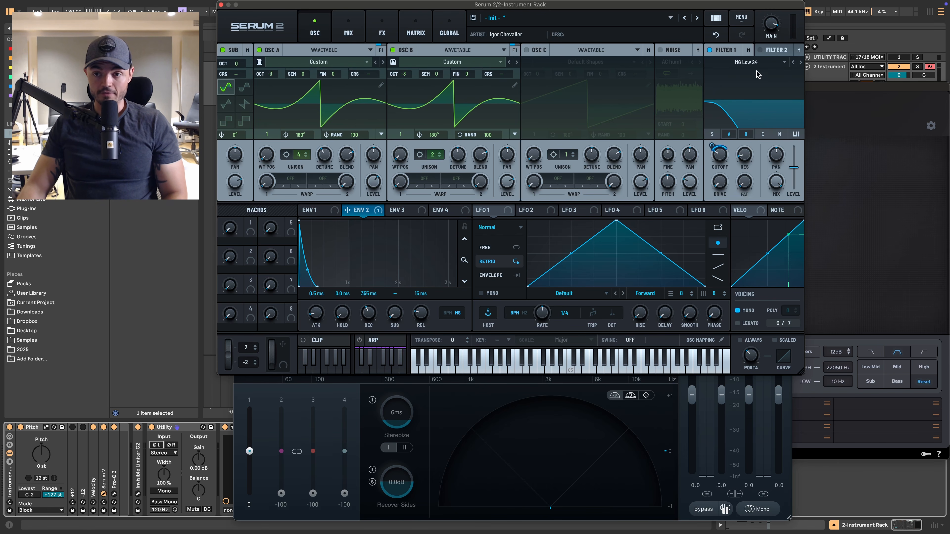
key("space")
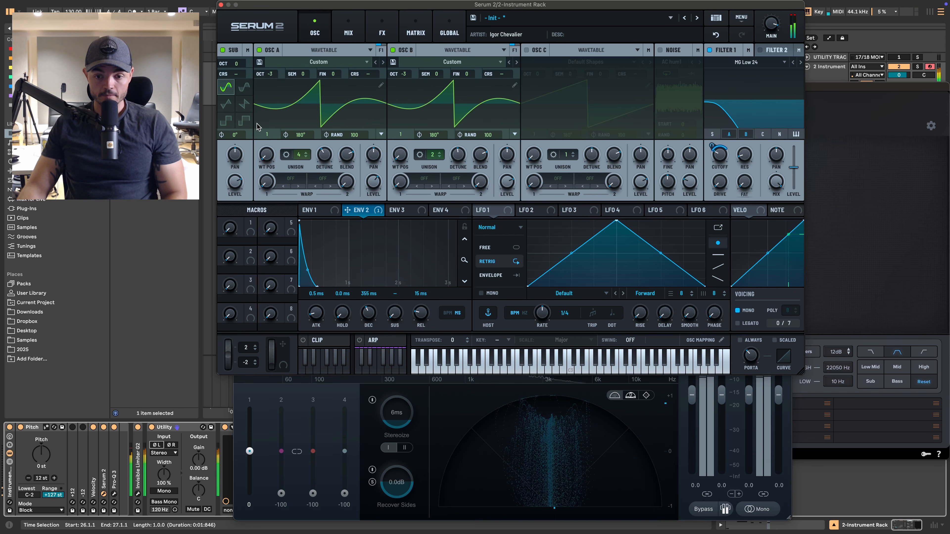
mouse_move(235, 64)
left_mouse_down()
mouse_move(233, 85)
mouse_move(235, 73)
left_mouse_up()
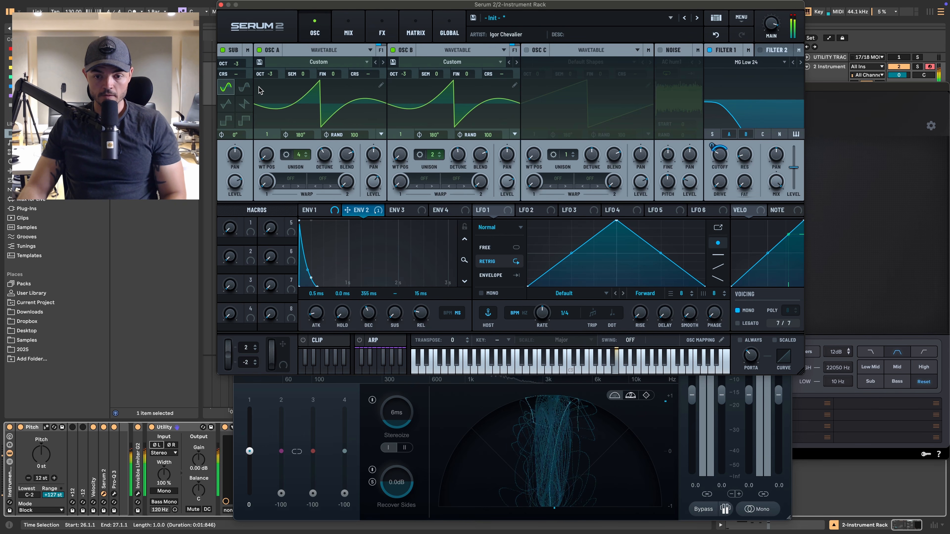
Step: Assign envelope 2 to modulate the sub oscillator's level
left_click(316, 213)
left_click(348, 212)
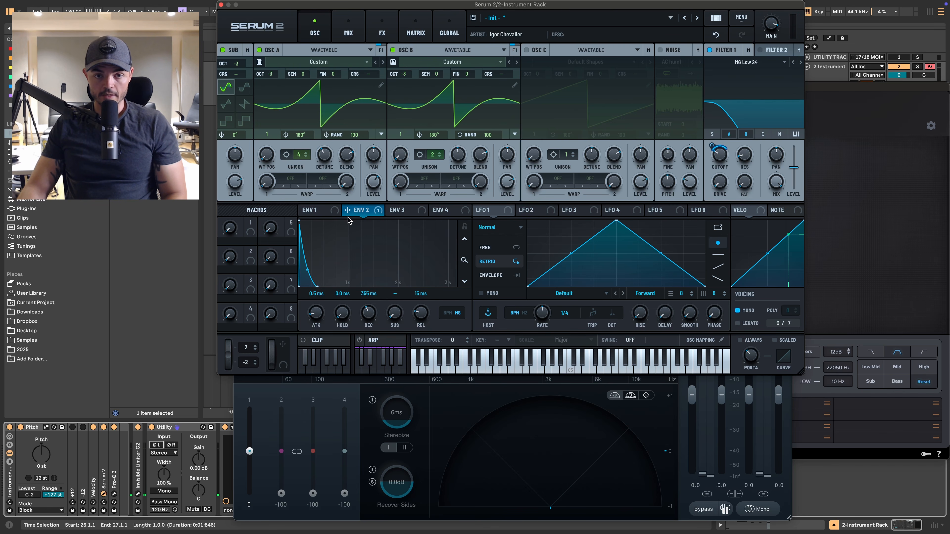
left_click_drag(347, 211, 236, 164)
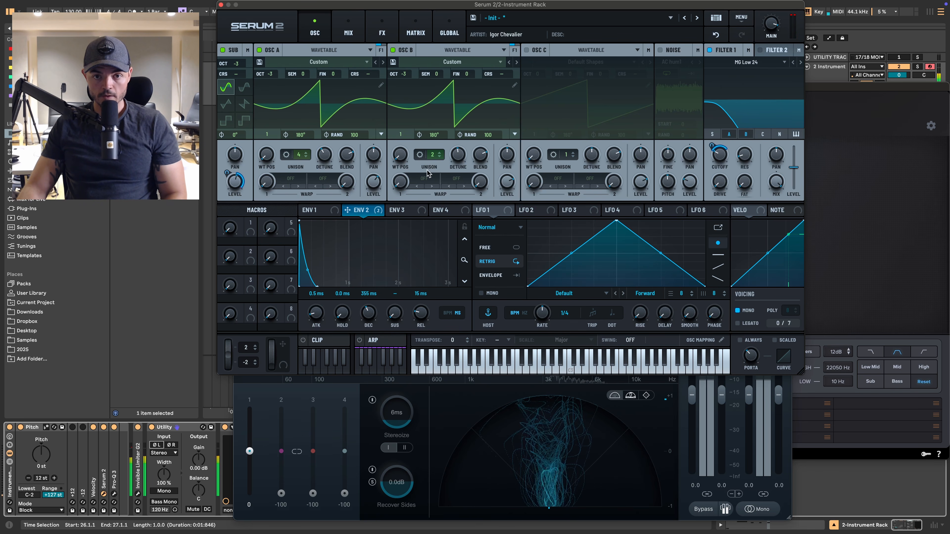
Step: Mute oscillators A and B to hear the sub oscillator alone, and re-enable both oscillators
left_click(259, 50)
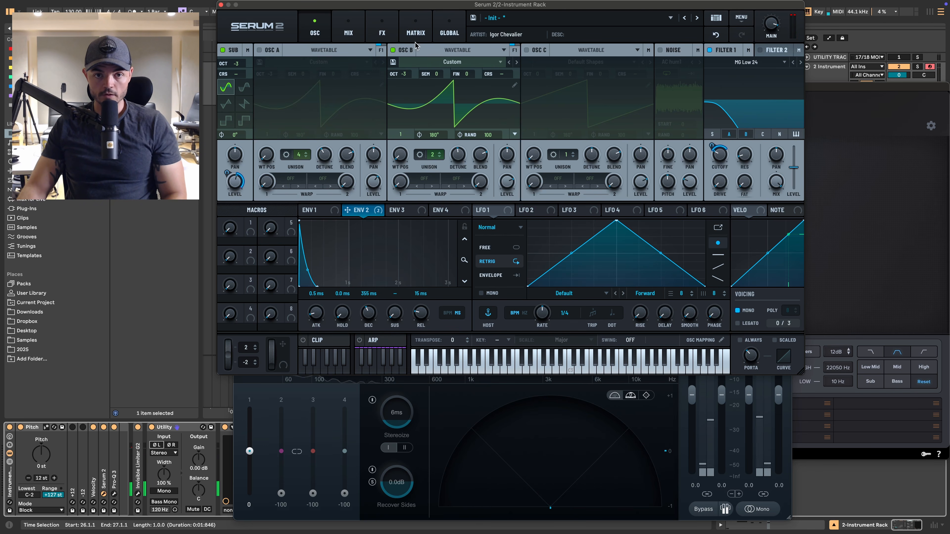
left_click(393, 50)
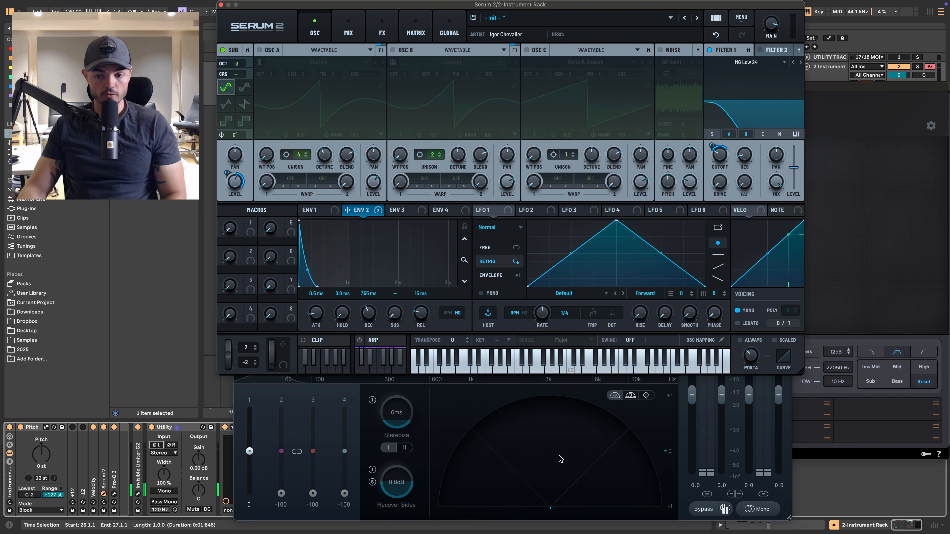
left_click(259, 50)
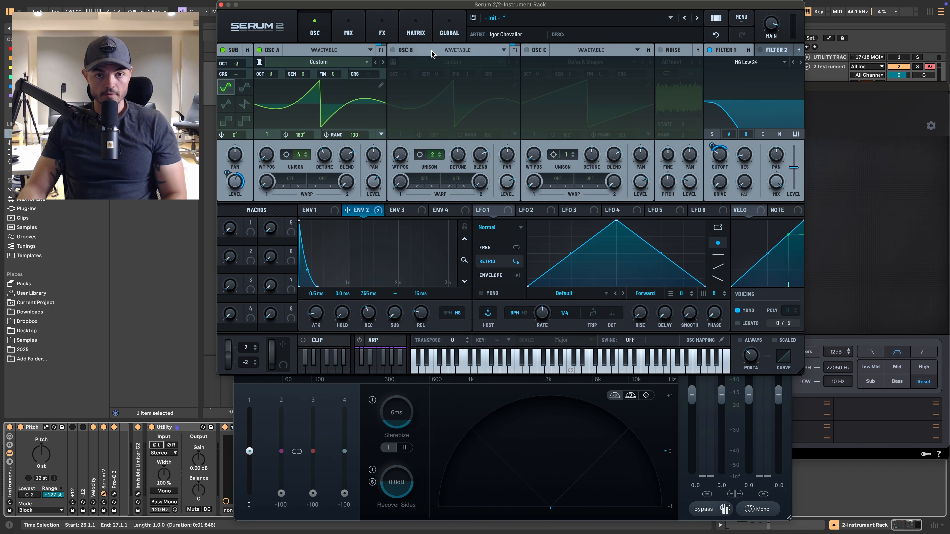
left_click(393, 50)
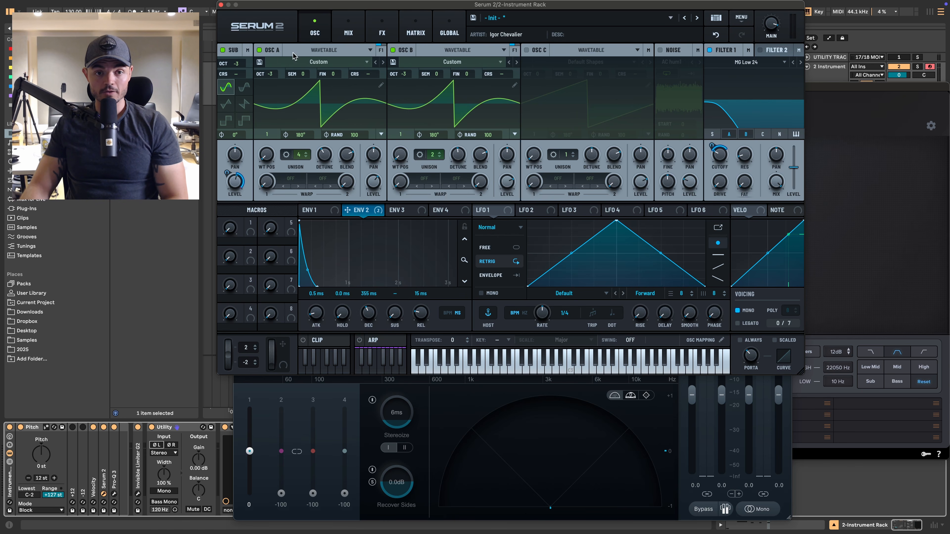
Step: Restore the fundamental harmonic (bin 1) in the first wavetable frame of oscillators A and B, and disable the sub oscillator
left_click(381, 87)
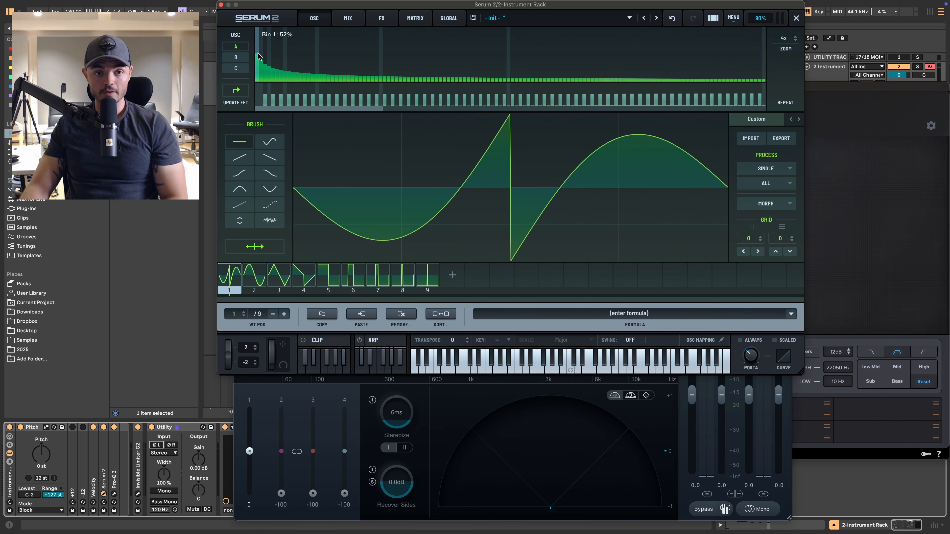
left_click(328, 19)
left_click(515, 85)
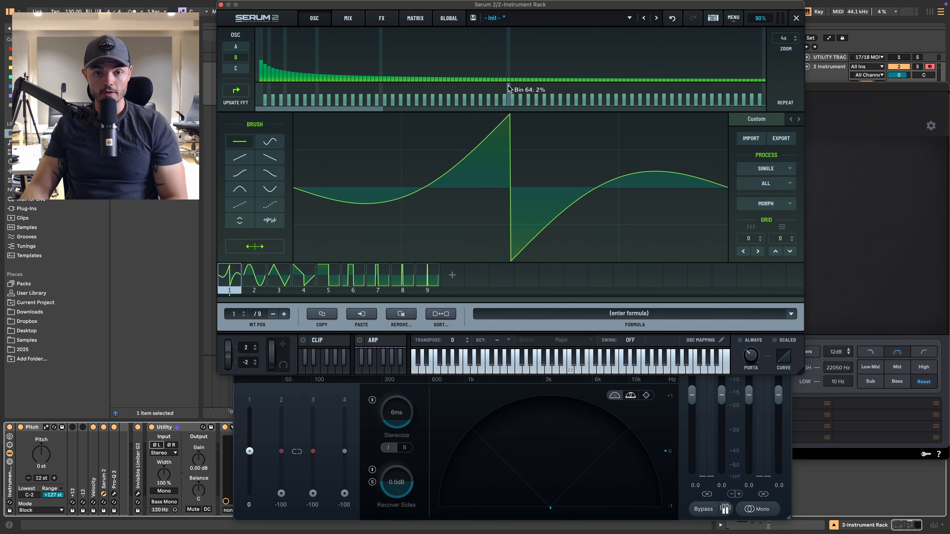
left_click(261, 53)
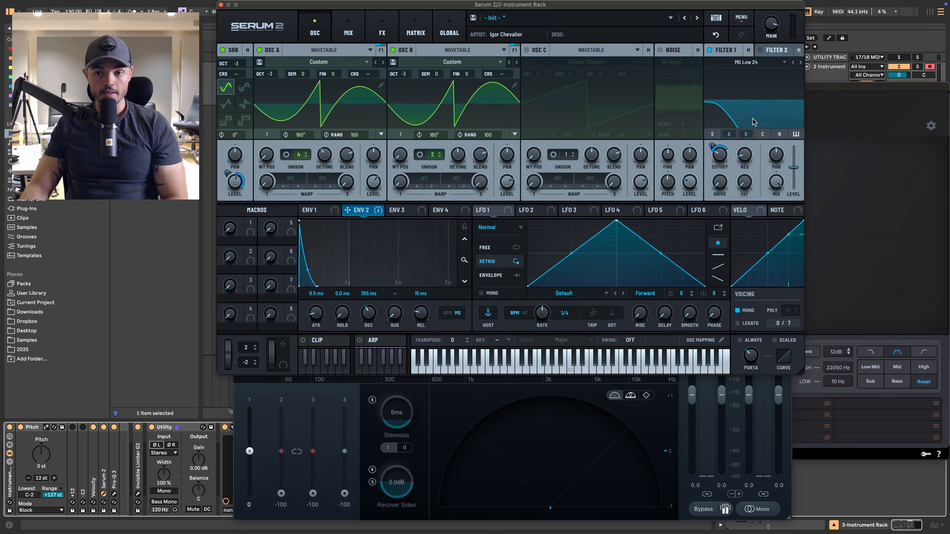
left_click(223, 50)
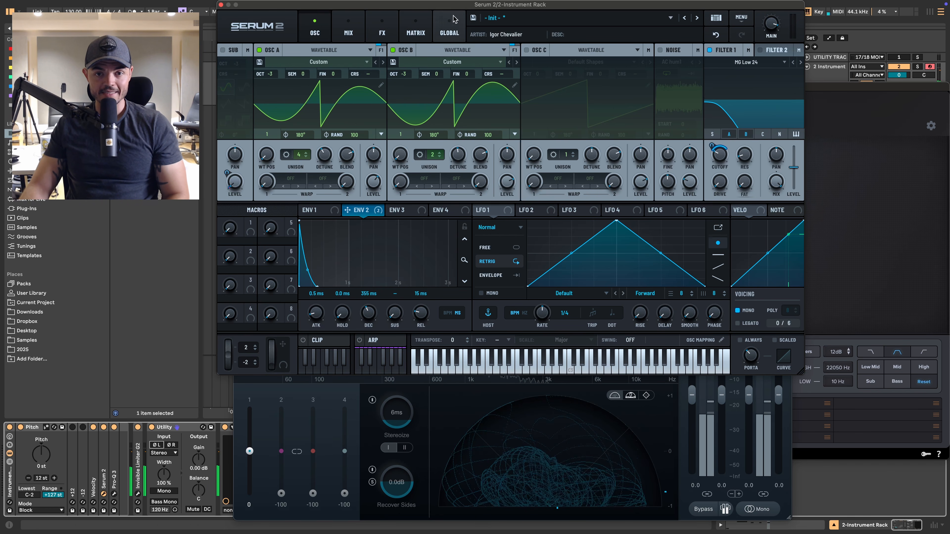
Step: Split the Ozone Imager into two bands with a crossover at about 100 Hz and set the low band's width to -100
left_click(294, 392)
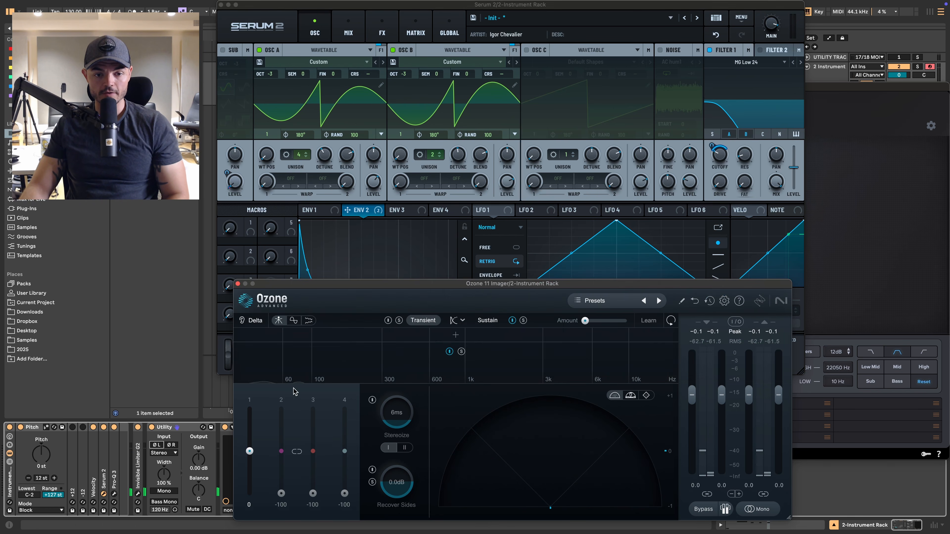
left_click(342, 337)
left_click_drag(336, 335, 319, 335)
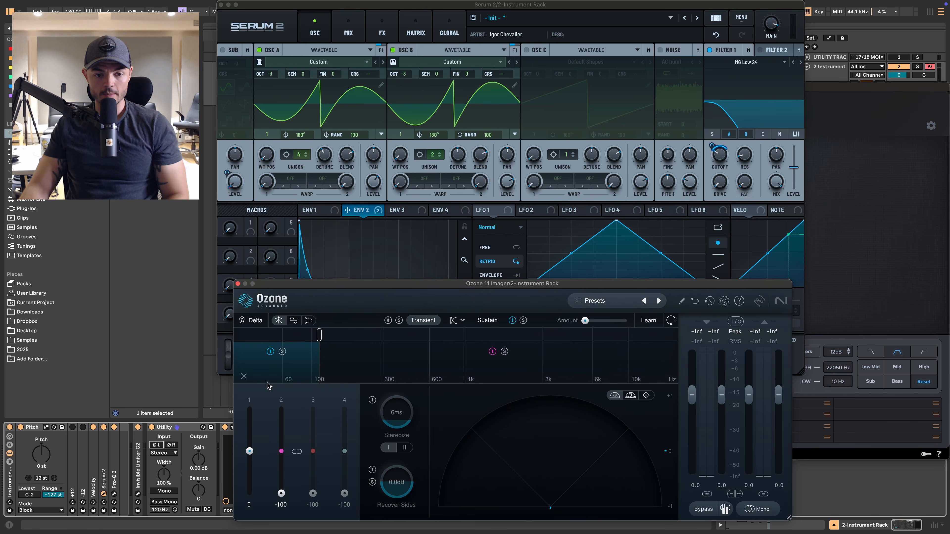
left_click_drag(249, 451, 250, 493)
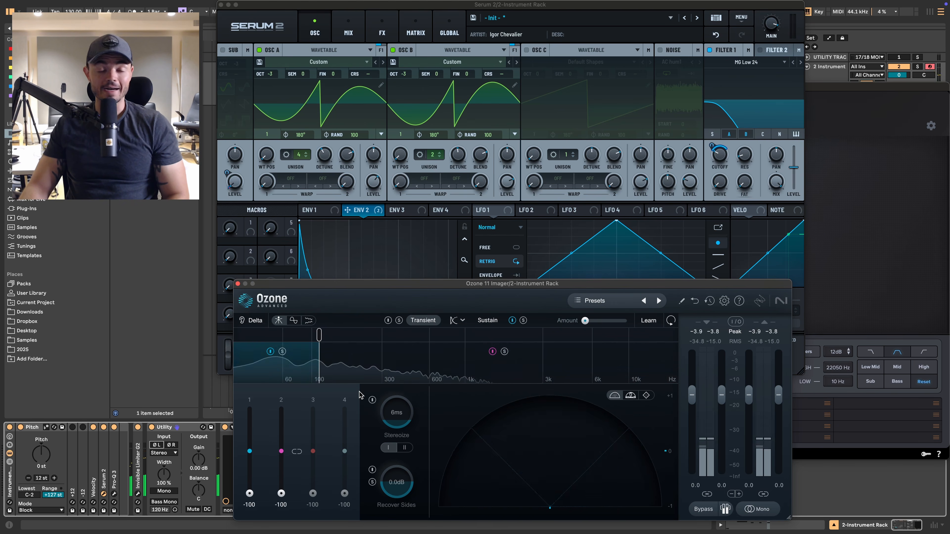
left_click_drag(319, 329, 317, 330)
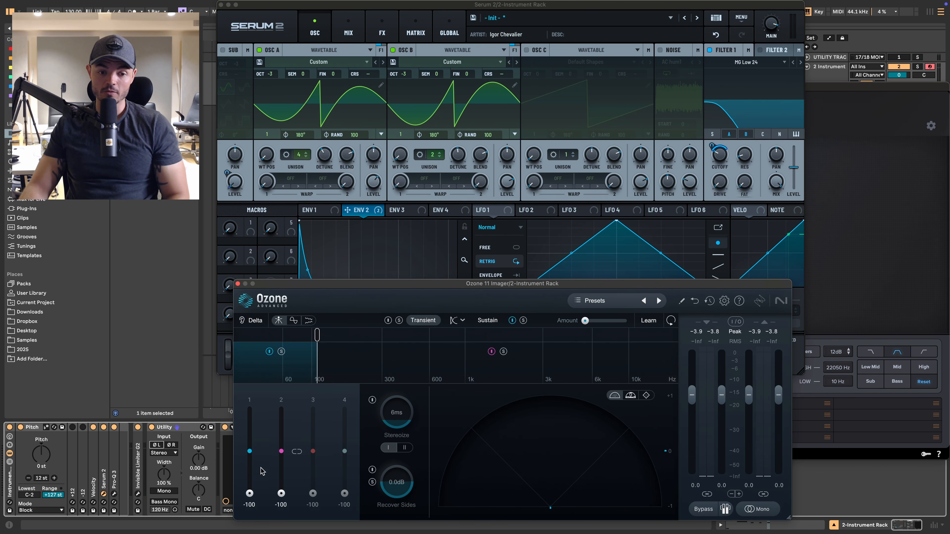
Step: Set the Imager's second band width to -2, toggle mono summing on and off, and return to Serum 2
left_click_drag(281, 494, 282, 452)
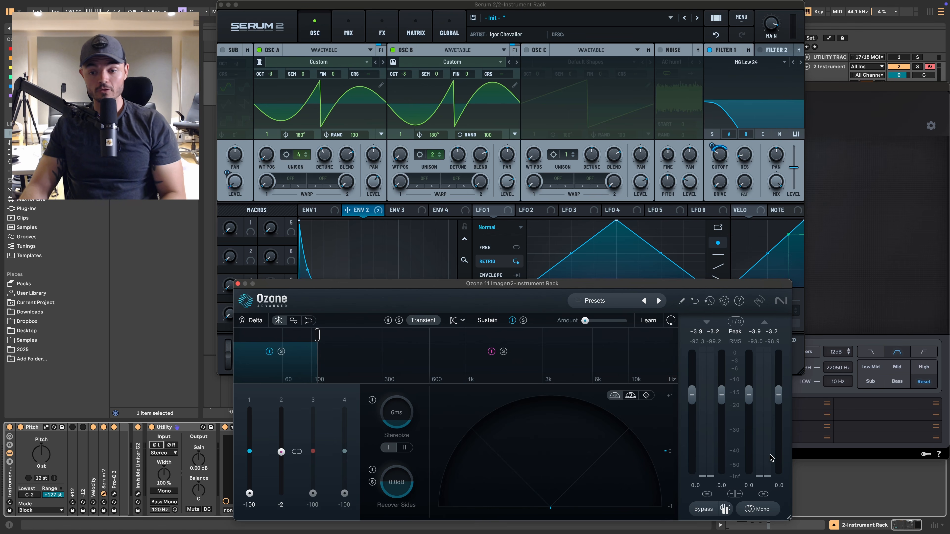
left_click(757, 509)
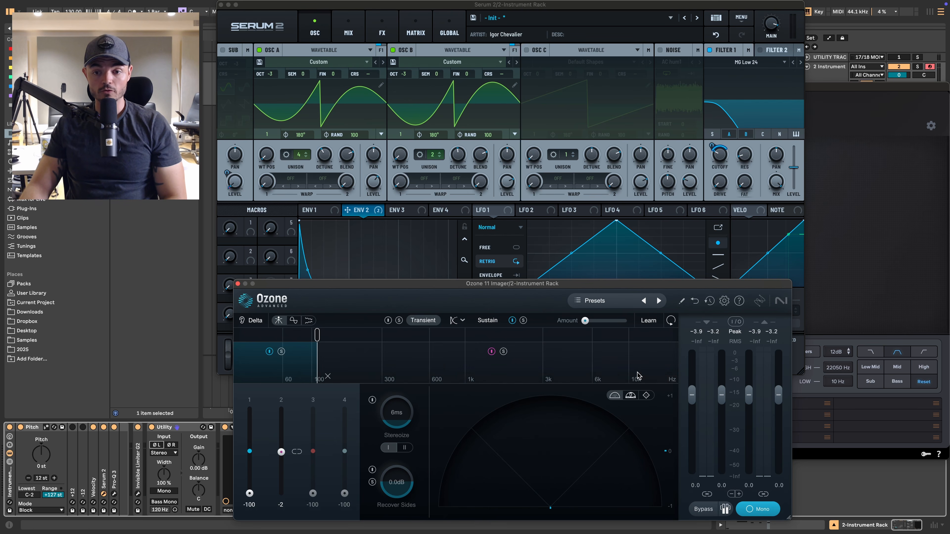
left_click(759, 510)
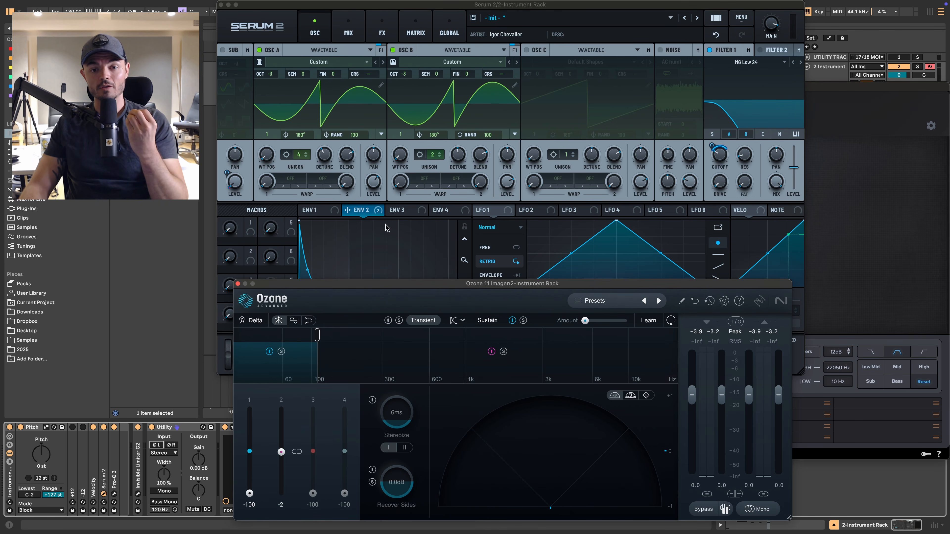
left_click(382, 249)
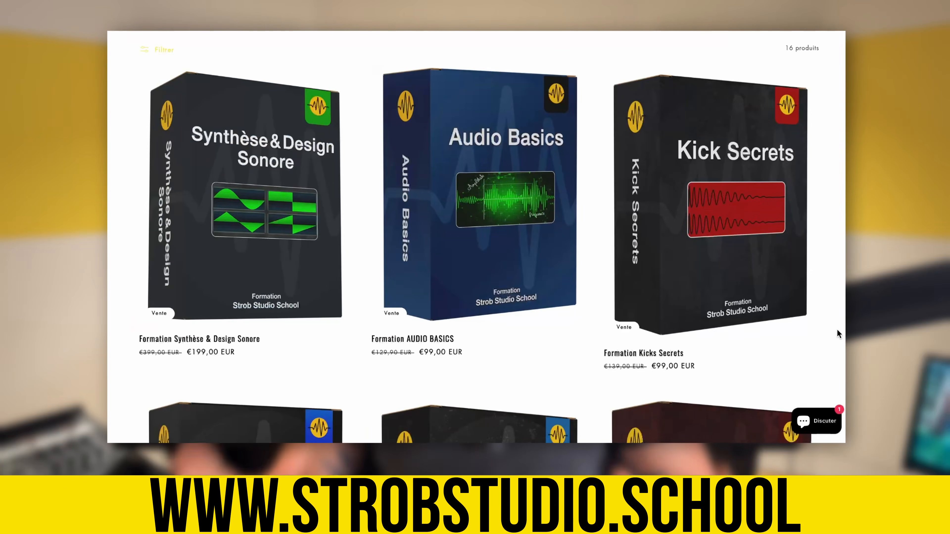
scroll(837, 330, "down", 5)
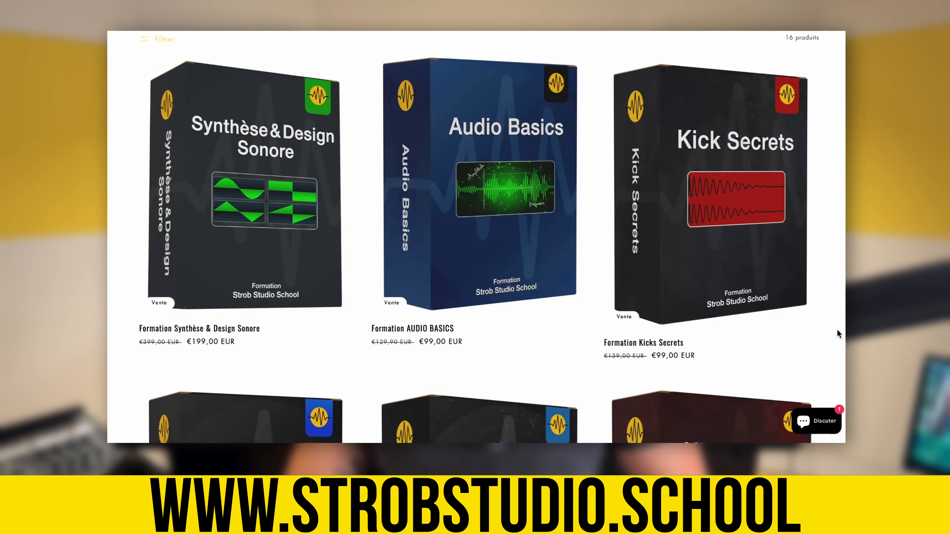
scroll(836, 330, "down", 10)
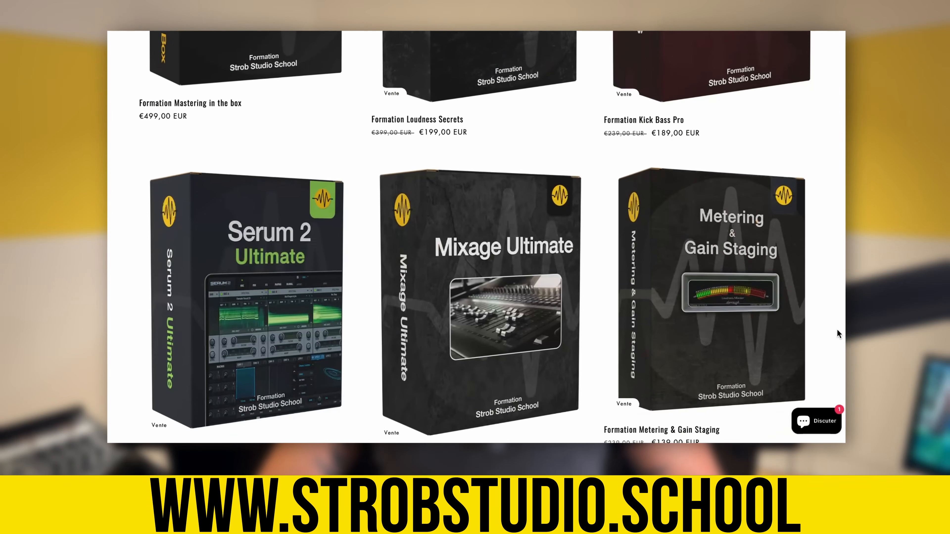
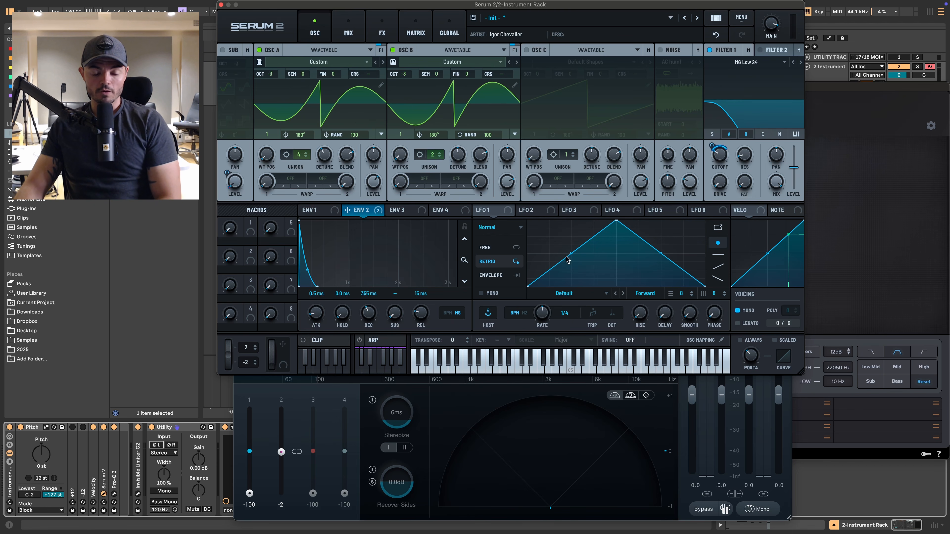
left_click(509, 448)
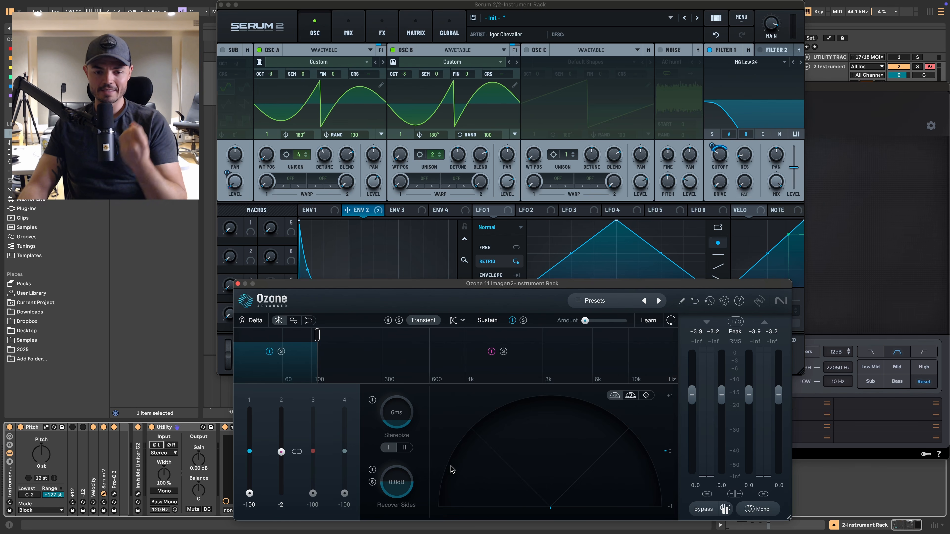
left_click_drag(423, 287, 427, 255)
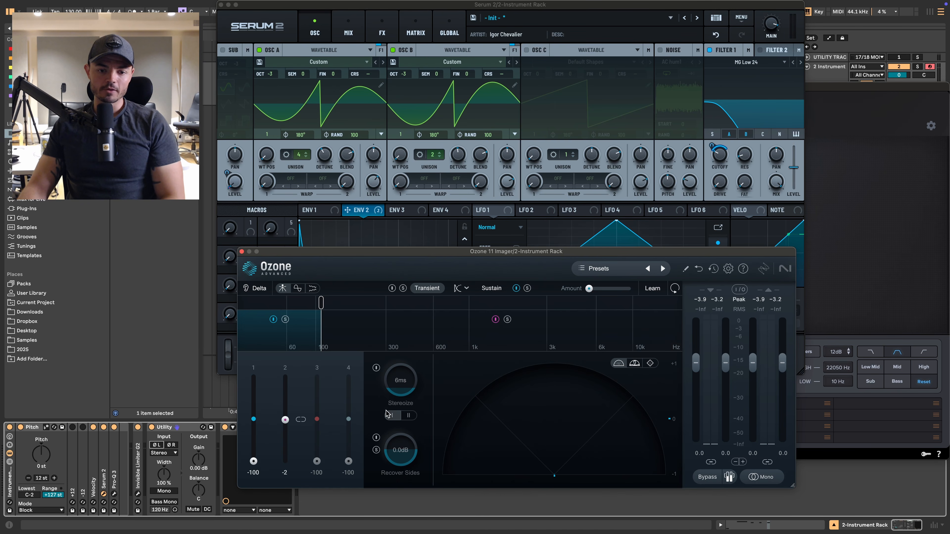
left_click(376, 368)
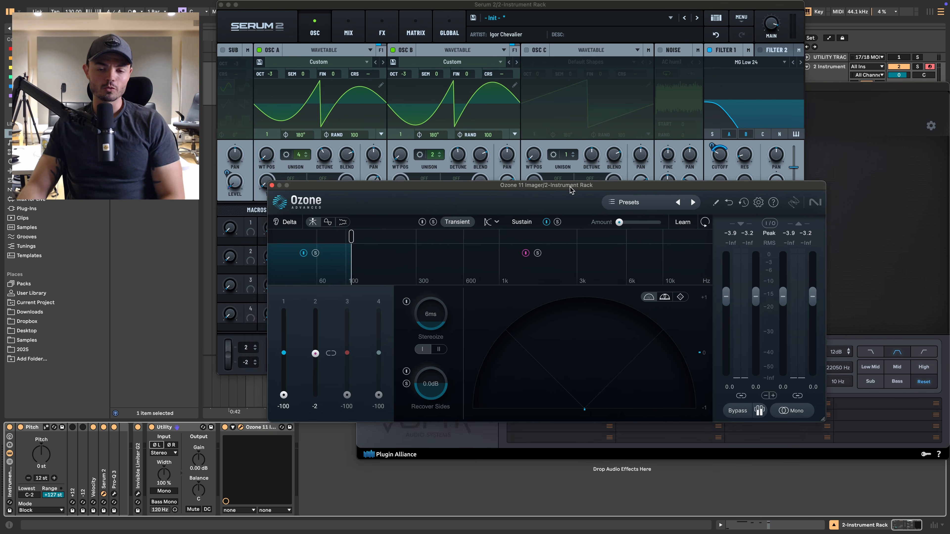
left_click_drag(539, 265, 557, 305)
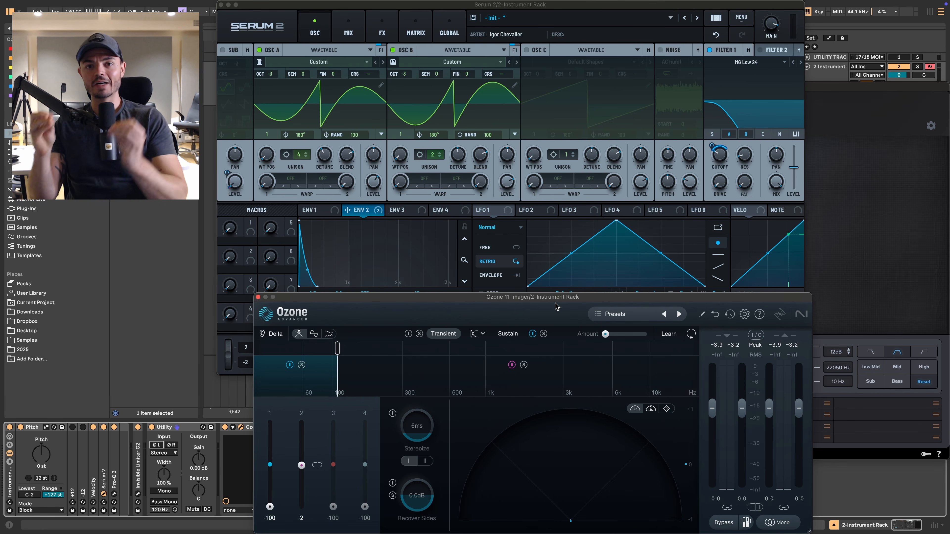
left_click(553, 4)
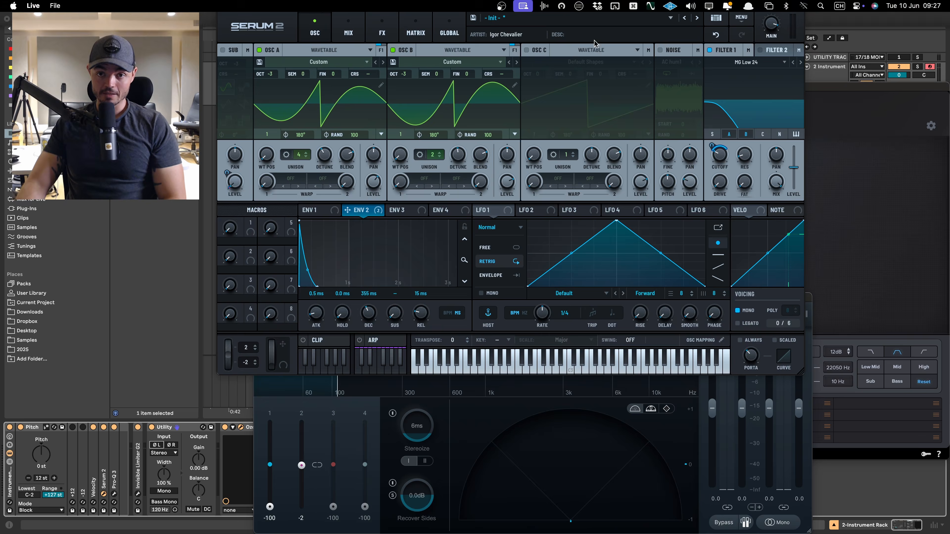